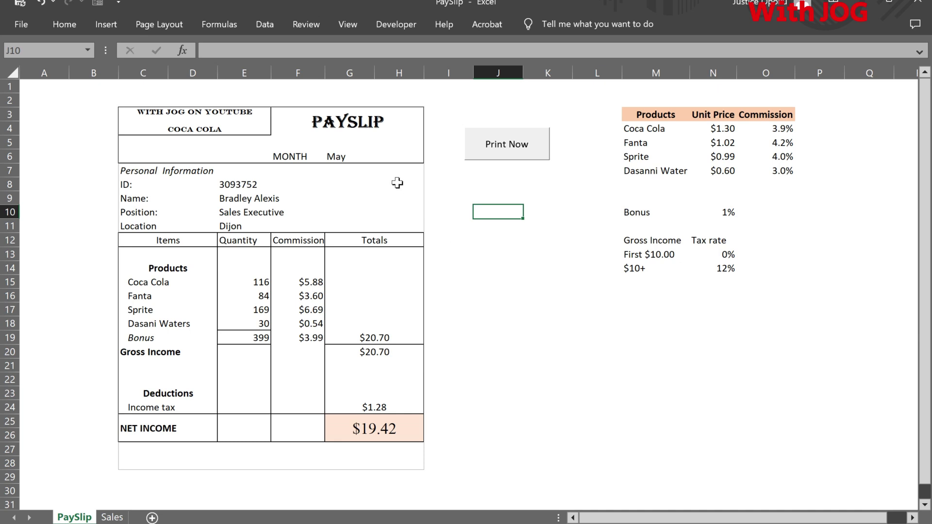
Pick another employee ID in E8 so the payslip shows $25.64 net, and print it.
click(267, 183)
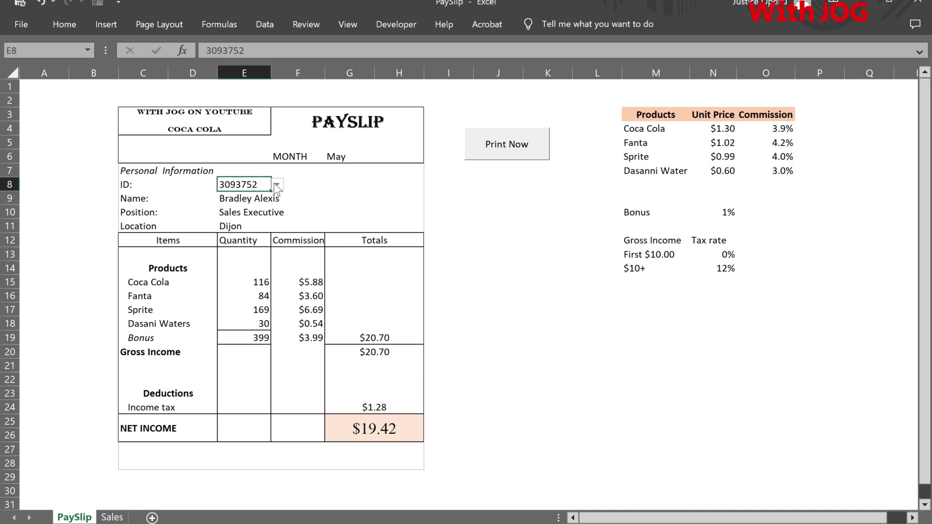
click(277, 185)
drag(273, 250, 274, 194)
click(248, 197)
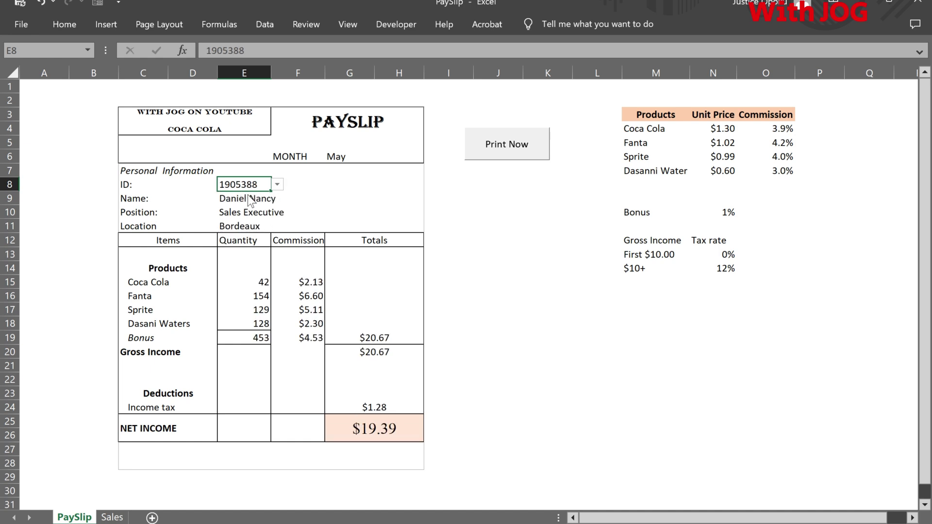
click(277, 184)
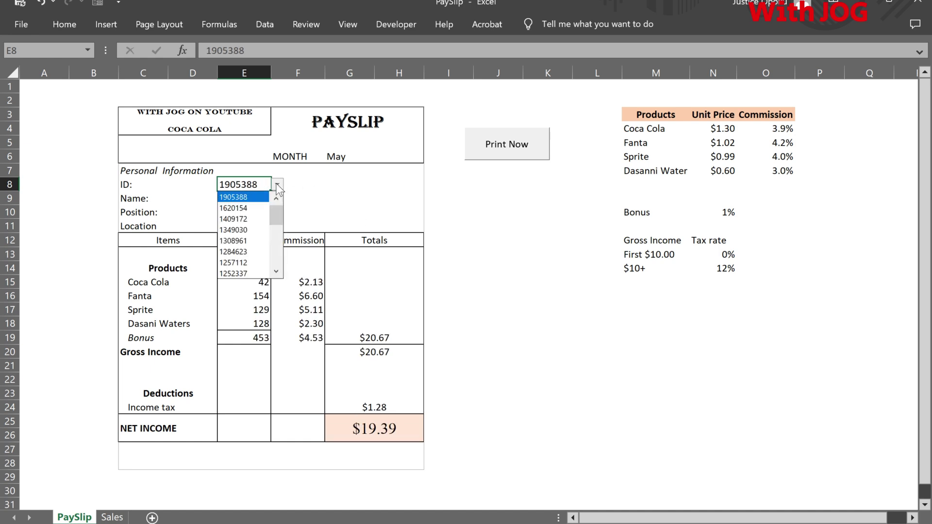
key(Escape)
key(ctrl+z)
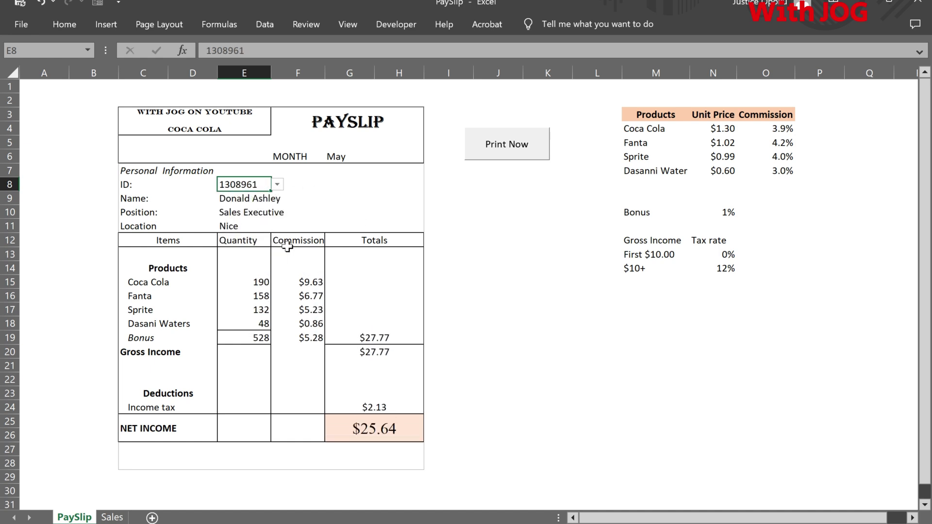
click(510, 145)
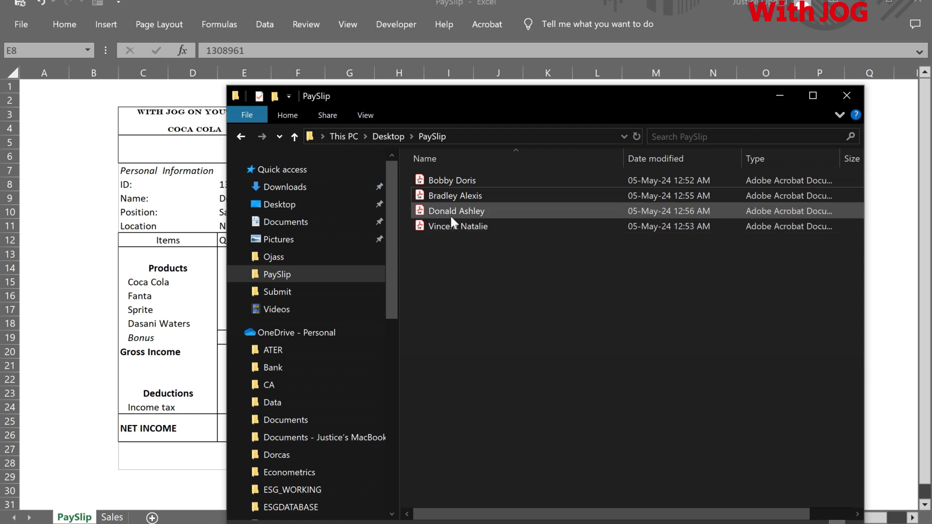
Open the newest payslip PDF in the Desktop PaySlip folder.
double_click(450, 214)
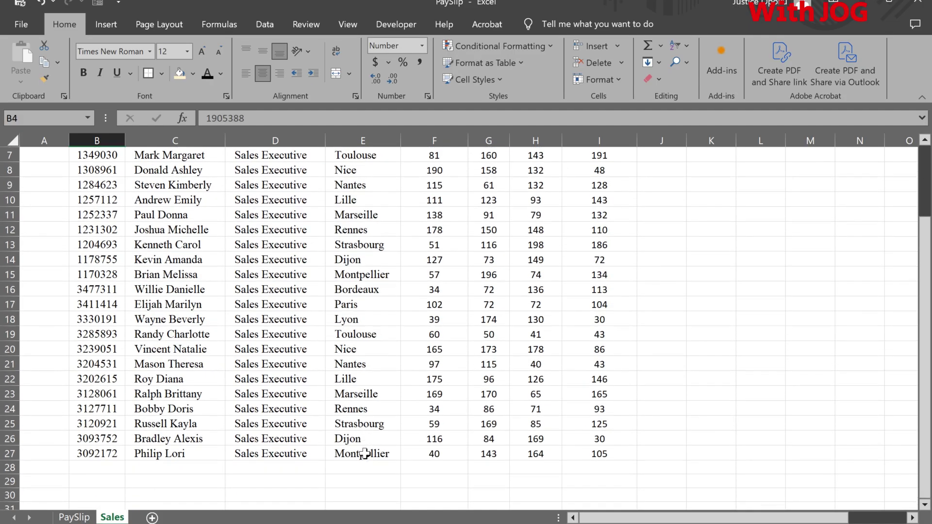
Review the Sales table from its header row, then return to the PaySlip sheet.
scroll(364, 454, up, 2)
scroll(364, 454, down, 2)
scroll(364, 454, up, 2)
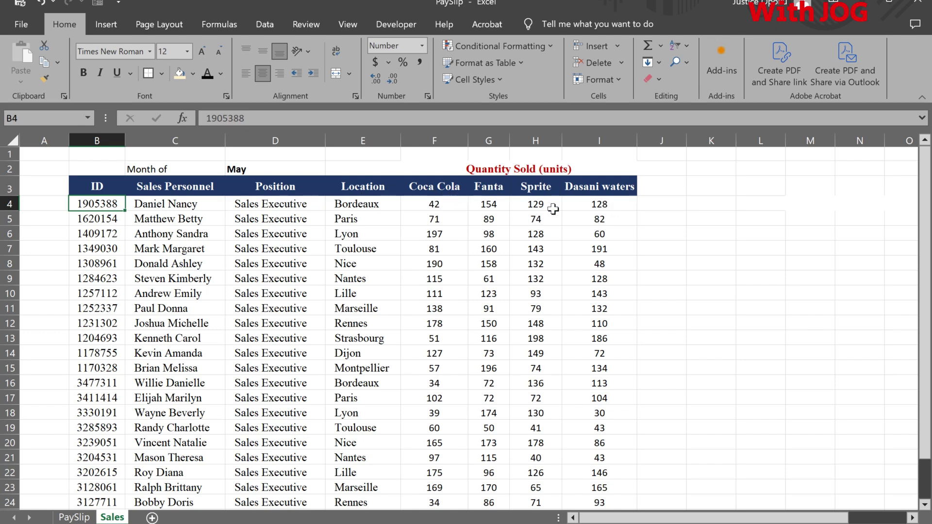
click(83, 519)
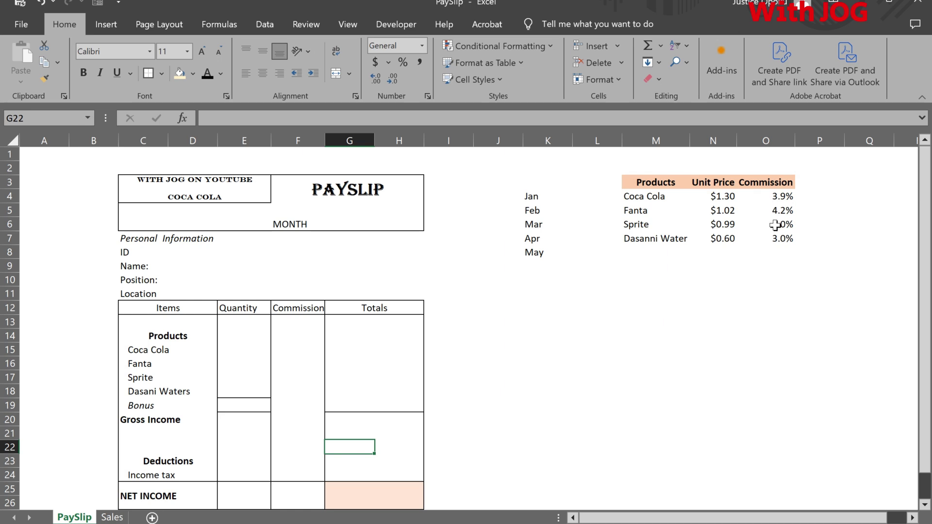
Change the C8 label from 'ID' to 'ID:'.
click(771, 253)
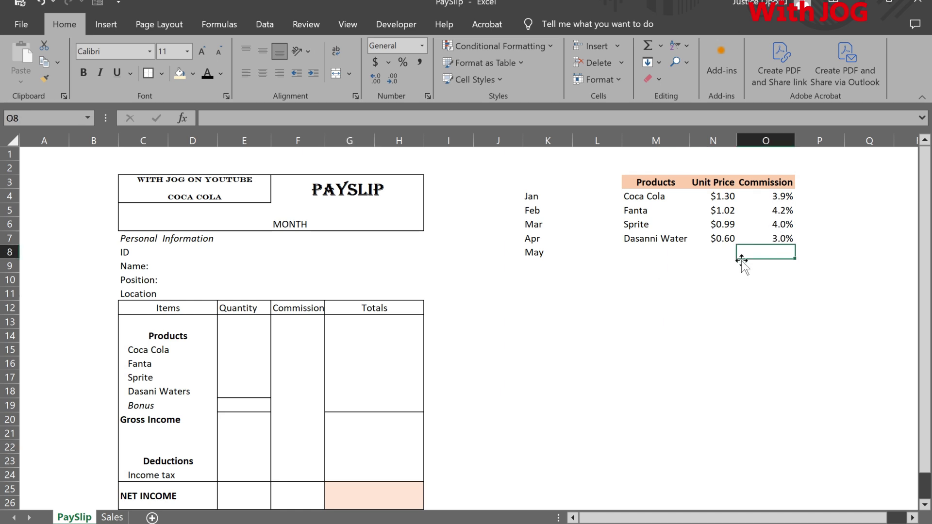
click(725, 264)
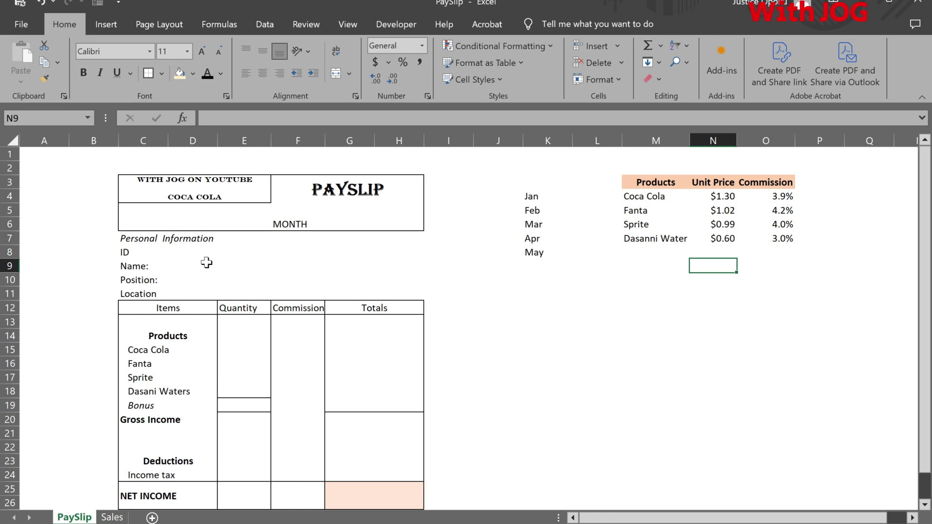
click(141, 252)
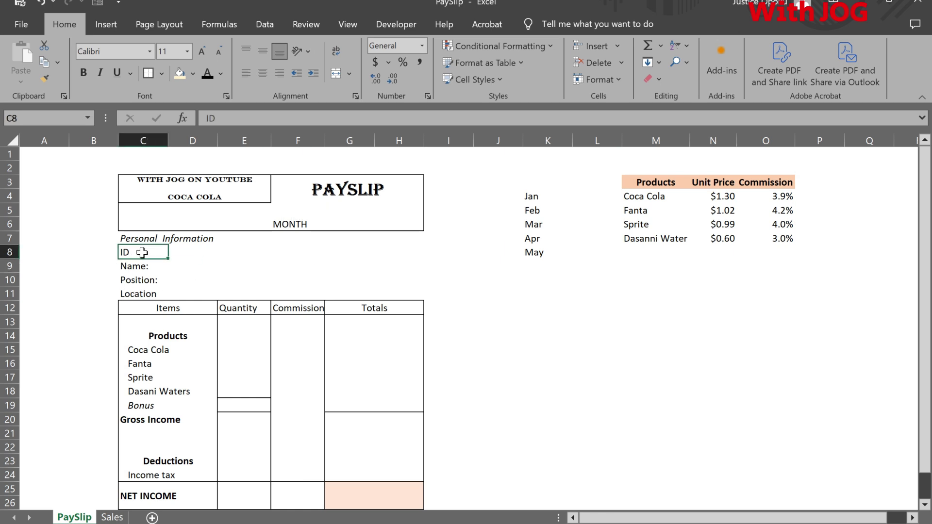
double_click(141, 253)
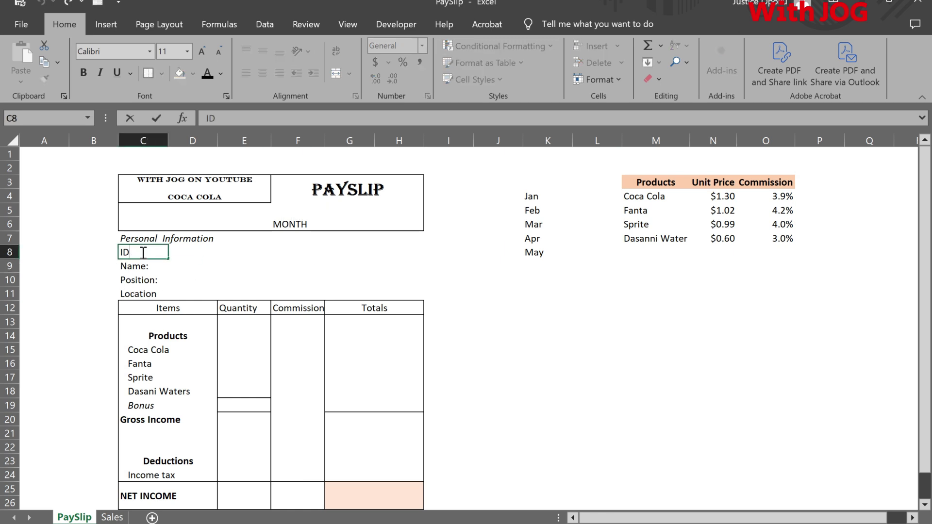
key(Return)
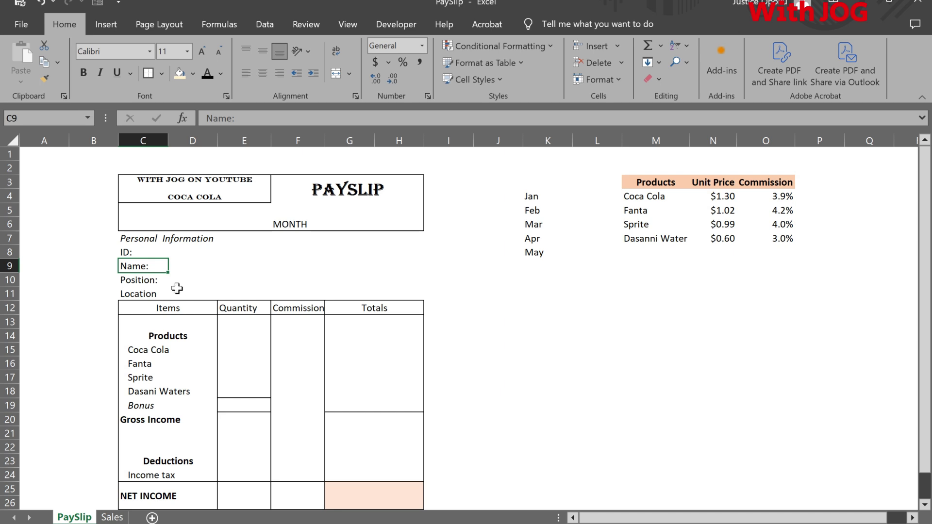
click(156, 292)
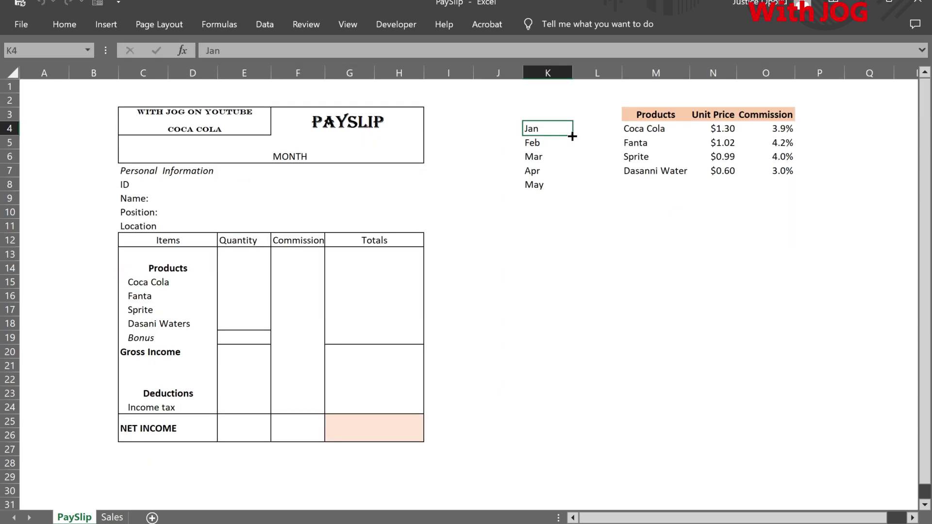
Enter a Bonus label in M10 with a 1% rate in N10.
click(652, 214)
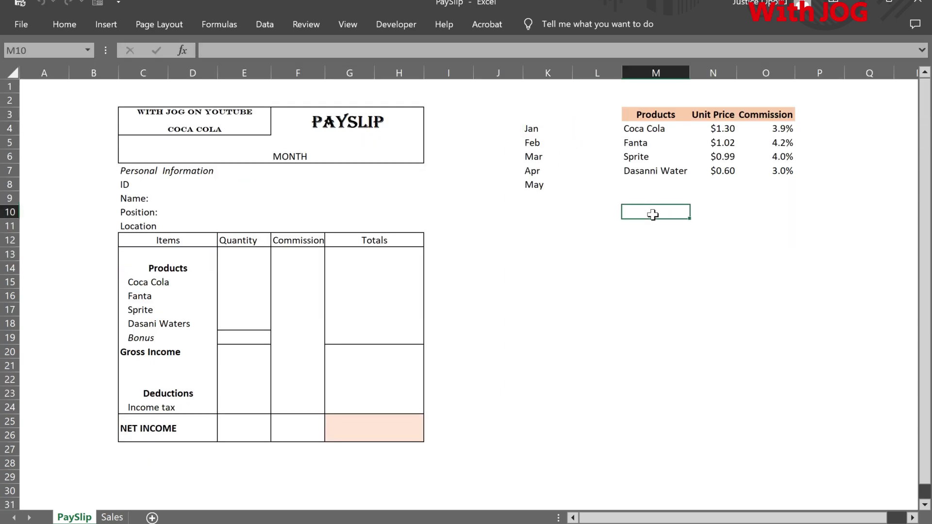
text(Bonus)
click(712, 213)
text(1)
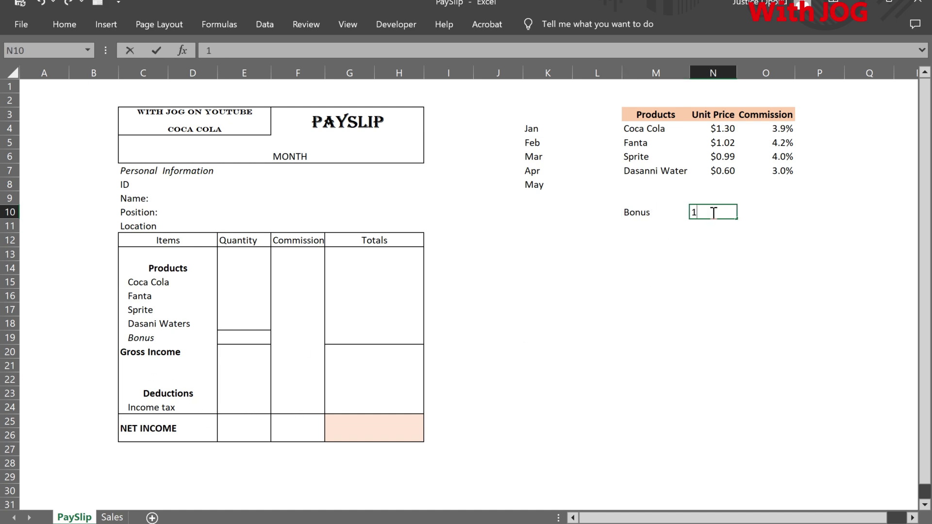
text(%)
key(Return)
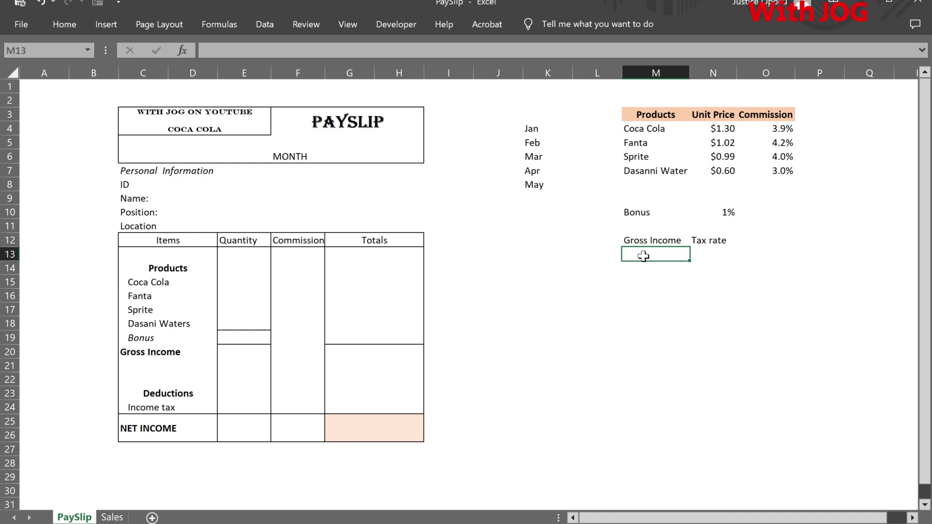
Add the tax bands First $10.00 at 0% and $10+ at 12%.
text(First 10)
key(BackSpace)
key(BackSpace)
text($10.00)
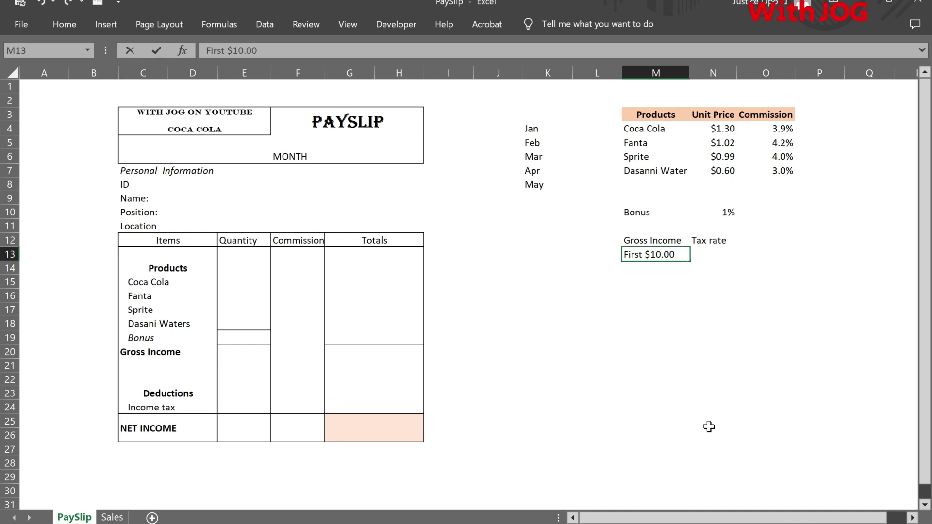
key(Tab)
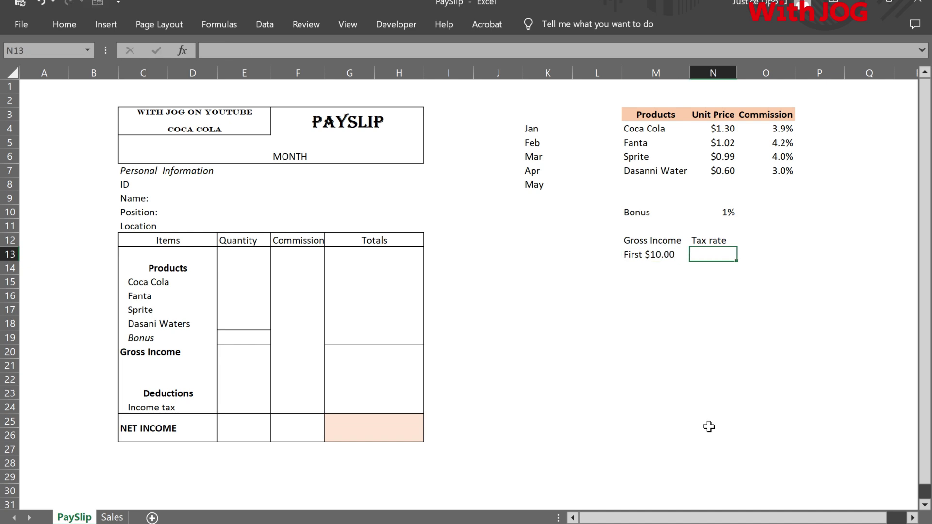
text(0)
key(Return)
text($)
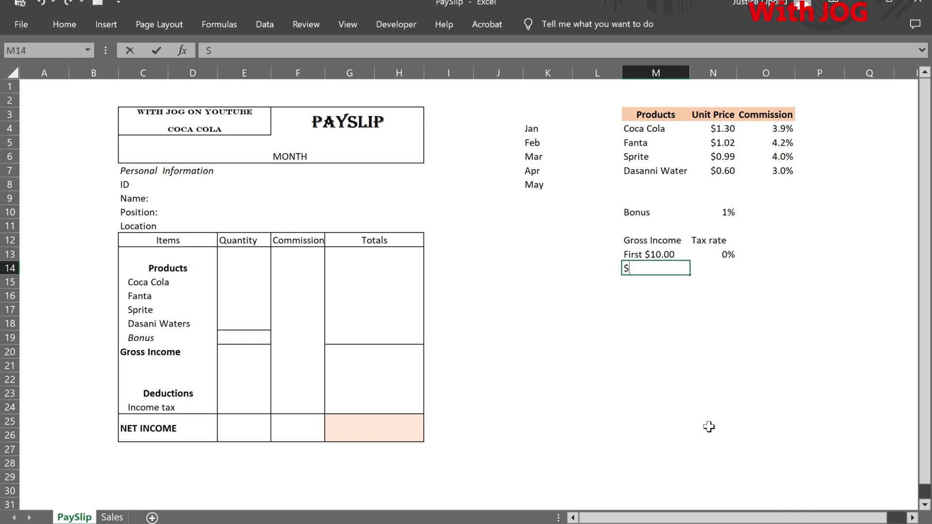
text(10+)
key(Tab)
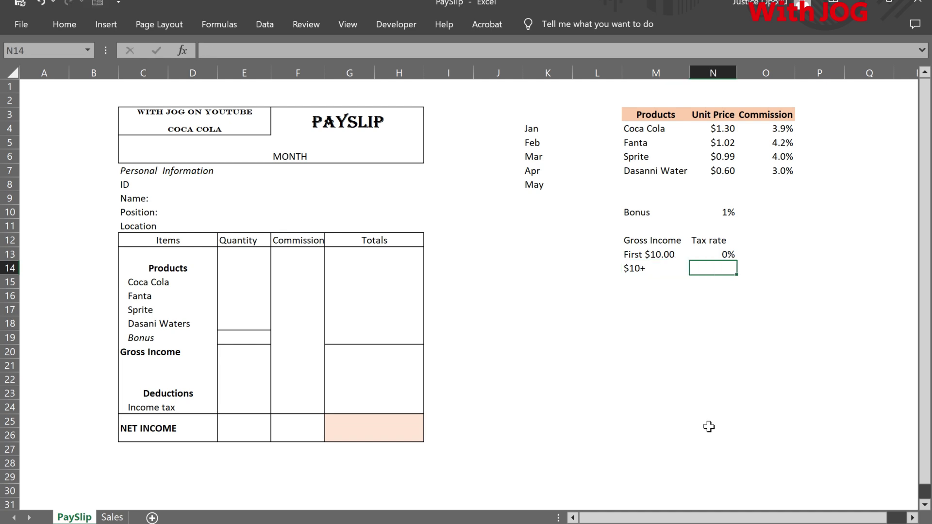
text(12%)
key(Return)
Fill the months from Jan in K4 down to Dec, deleting the extra Jan in K16.
click(533, 130)
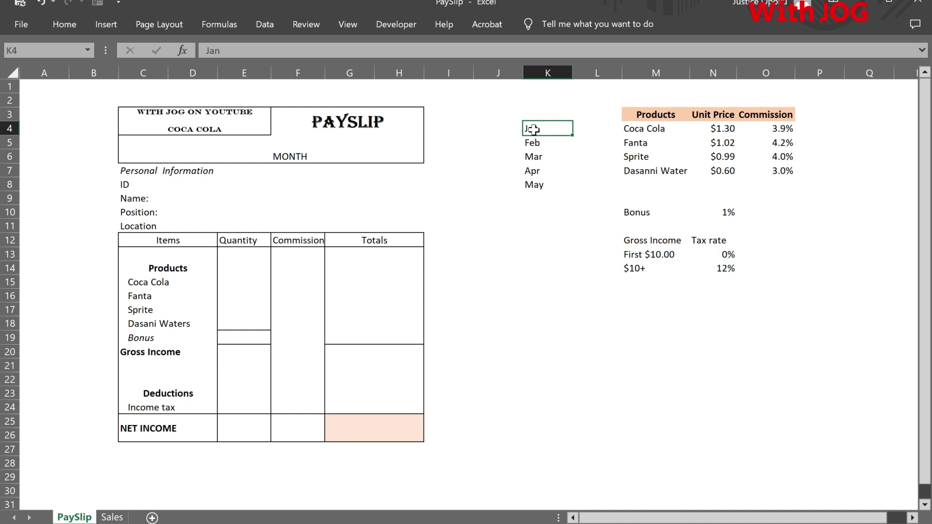
drag(533, 130, 574, 304)
click(551, 296)
key(BackSpace)
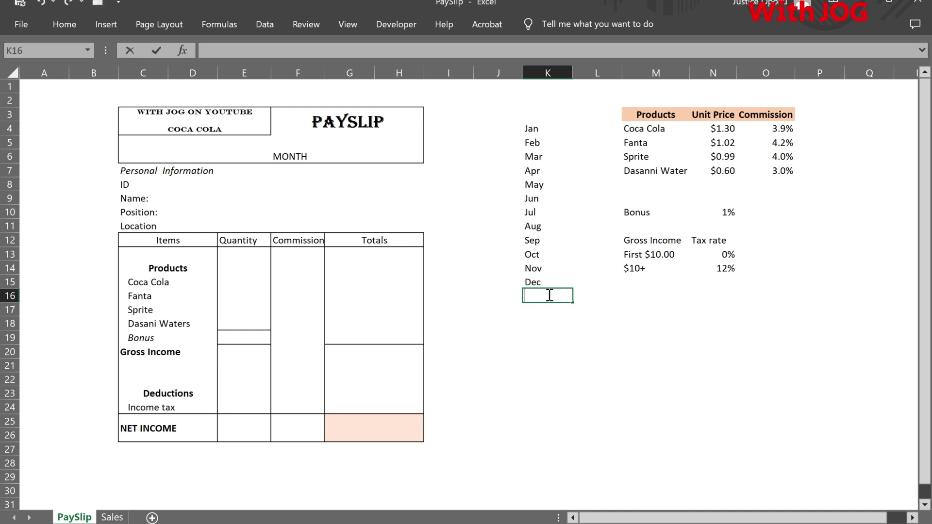
click(492, 314)
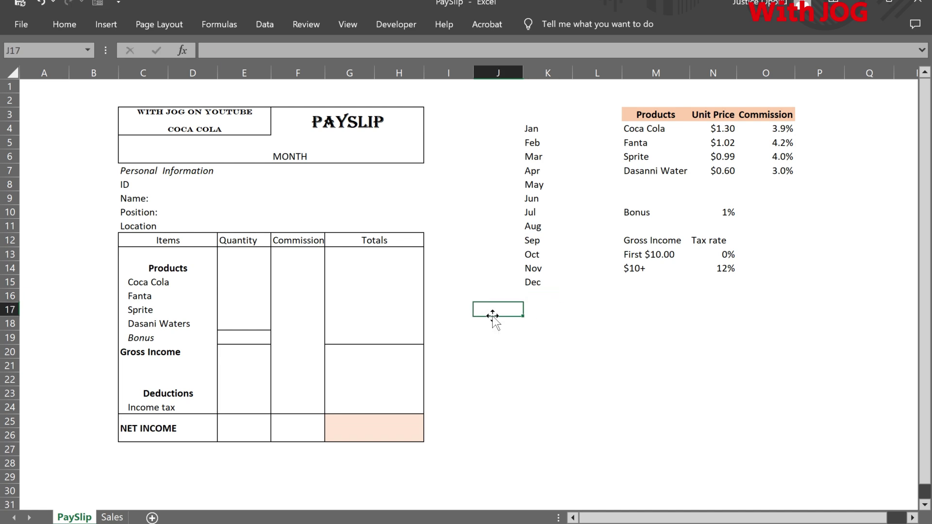
click(340, 156)
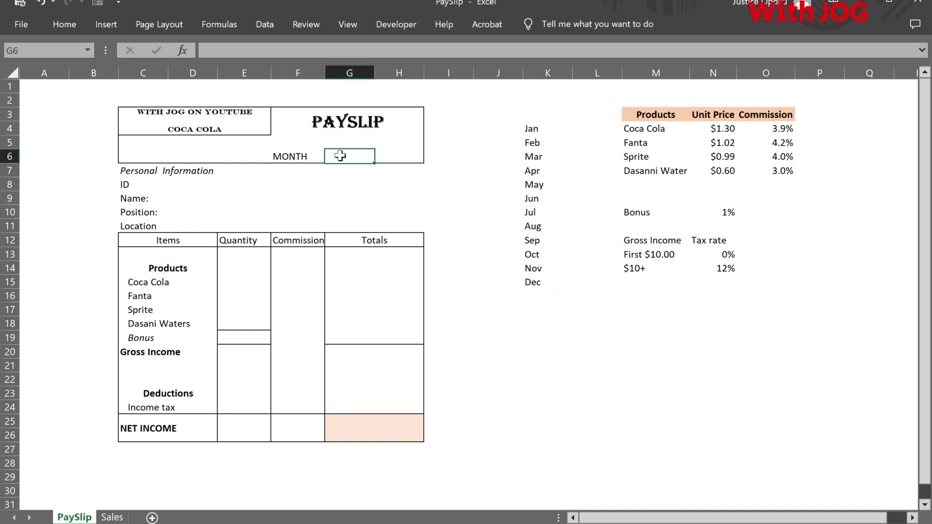
Give G6 a List data validation sourced from the months in $K$4:$K$15.
click(269, 25)
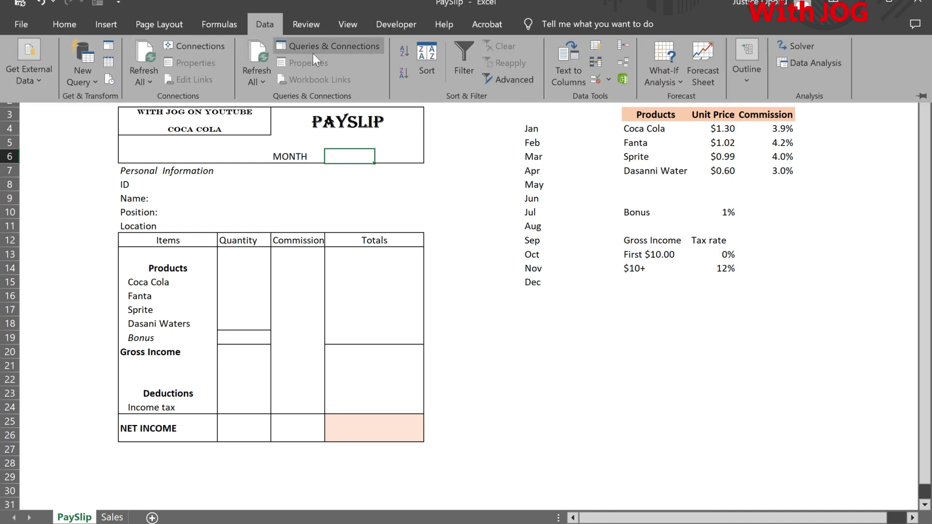
click(606, 79)
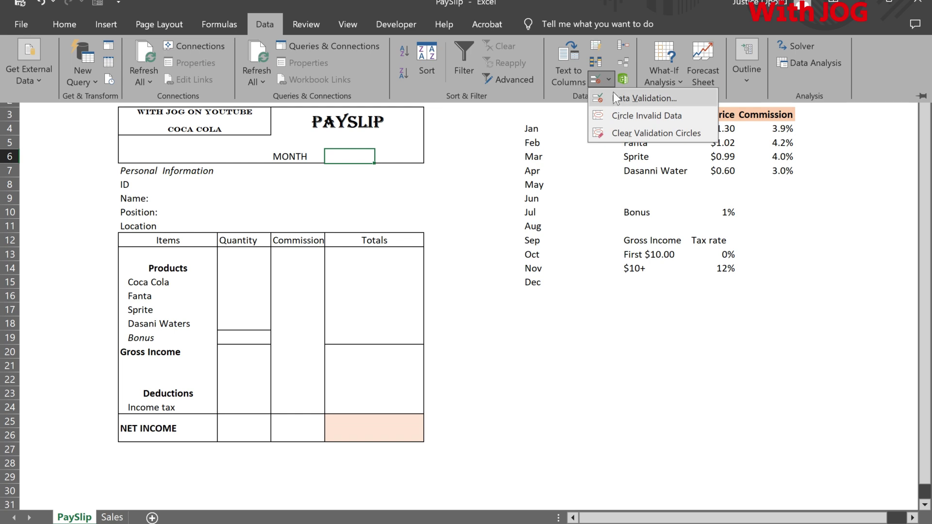
click(616, 98)
click(325, 287)
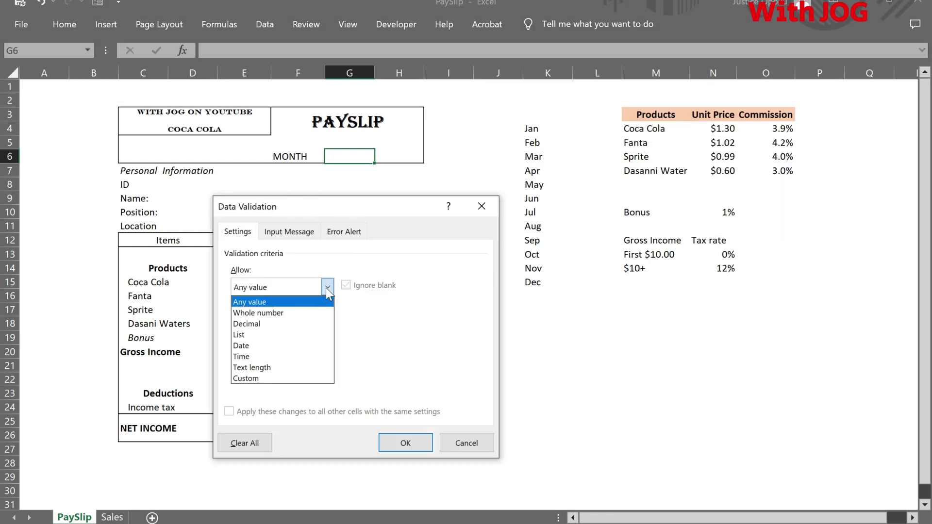
click(282, 335)
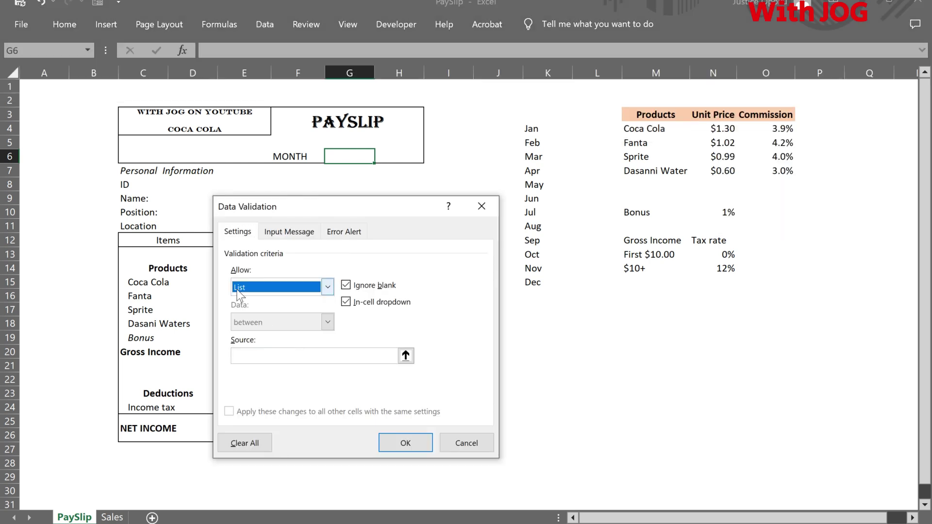
click(305, 359)
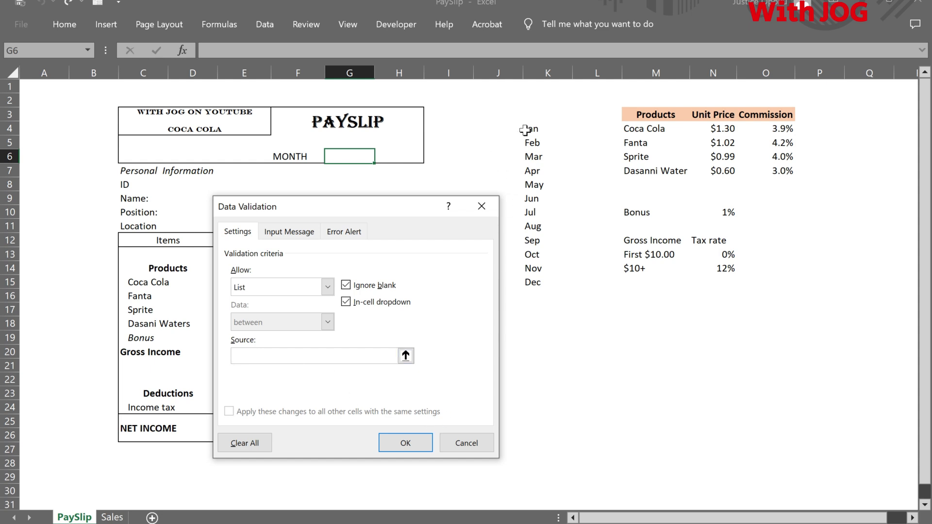
drag(534, 127, 532, 280)
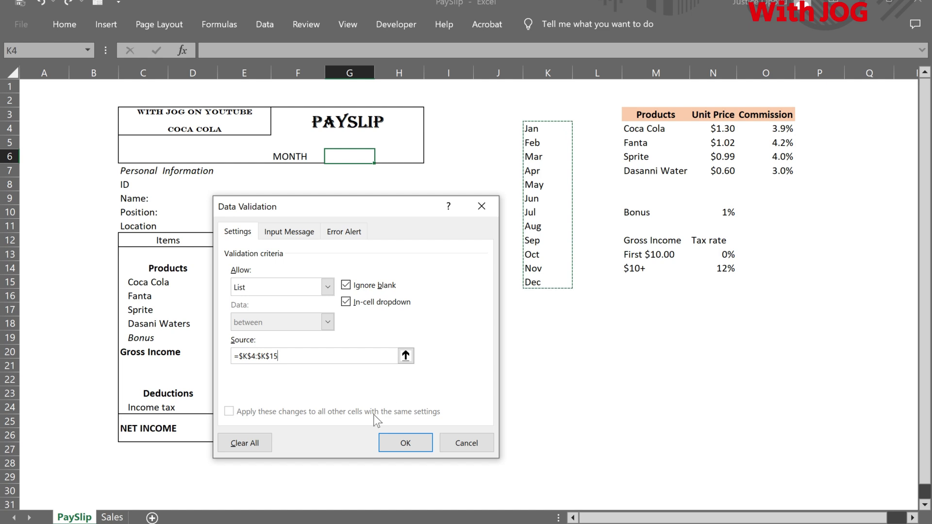
click(403, 440)
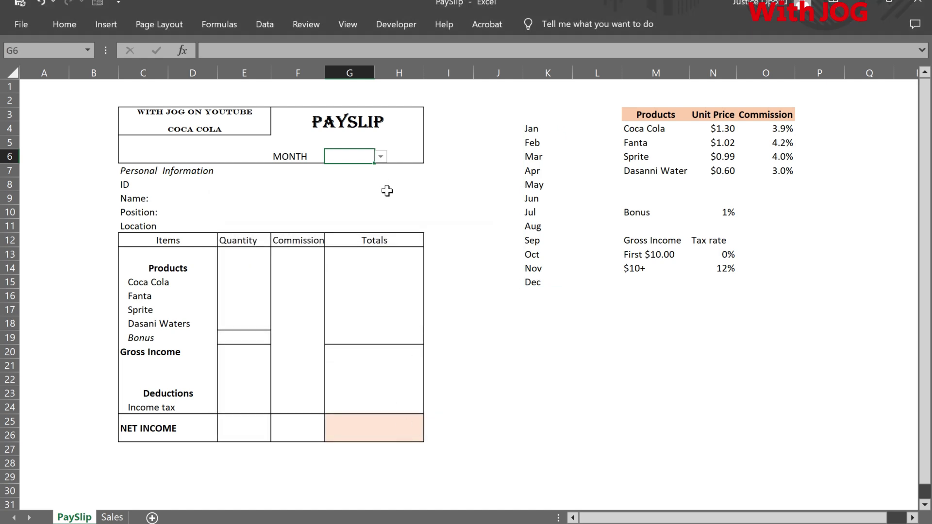
Set G6's month to May and select the K4:K15 helper list.
click(381, 156)
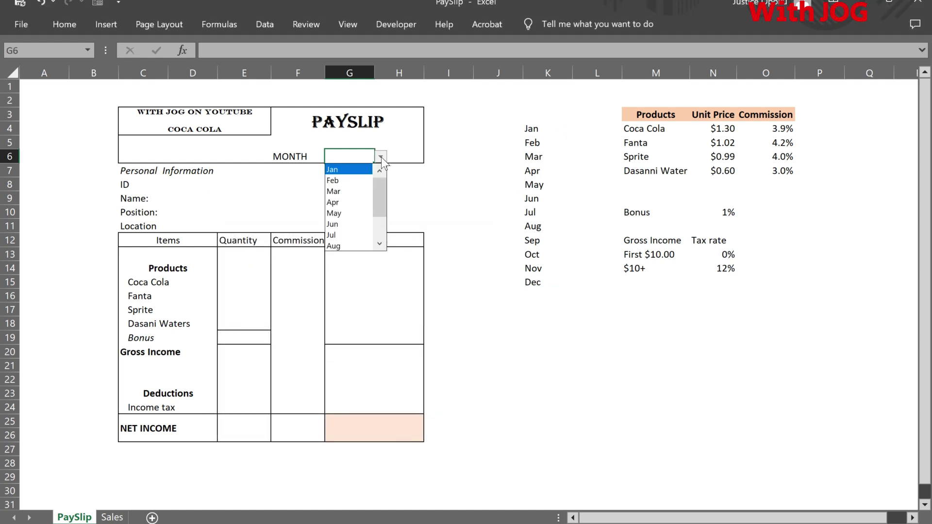
click(336, 211)
click(530, 128)
drag(530, 127, 529, 280)
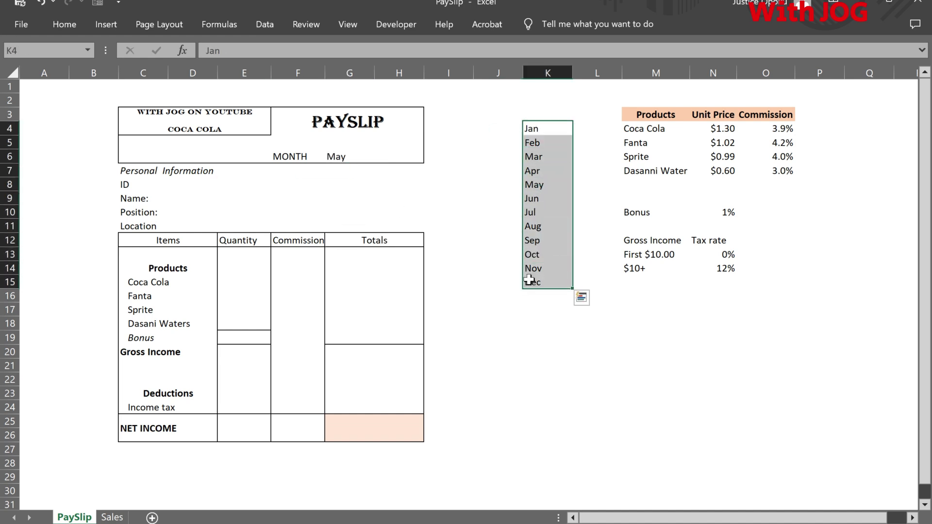
Hide the K4:K15 month list by making its font white.
click(65, 23)
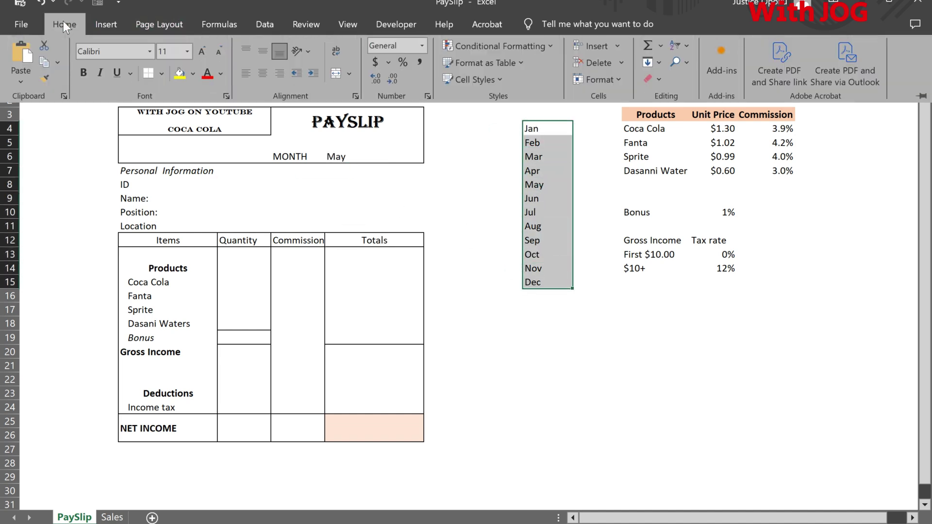
click(220, 74)
click(208, 124)
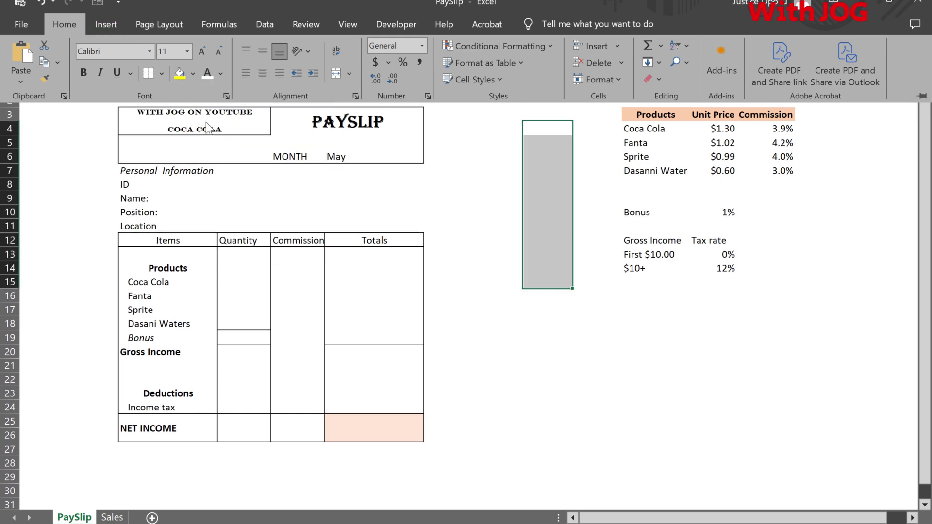
click(505, 338)
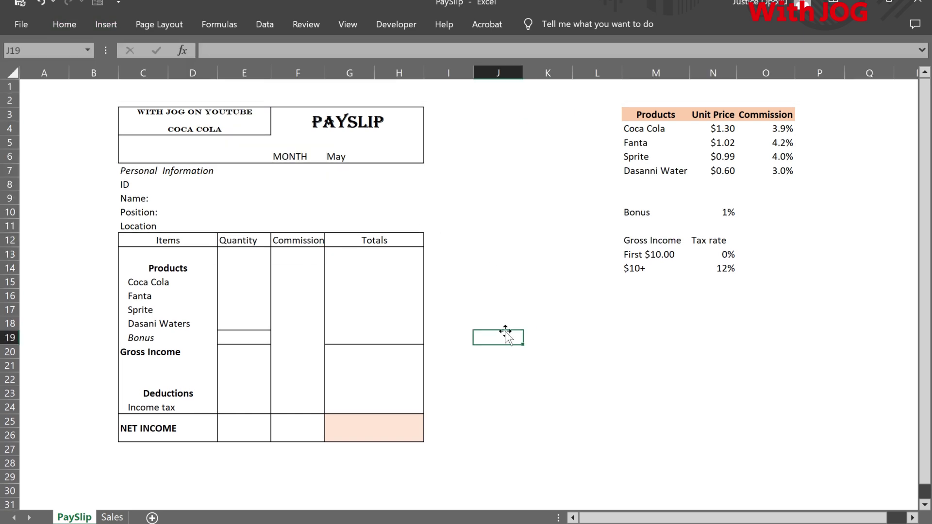
Test G6's dropdown by choosing Jul, then set the month back to May.
click(365, 157)
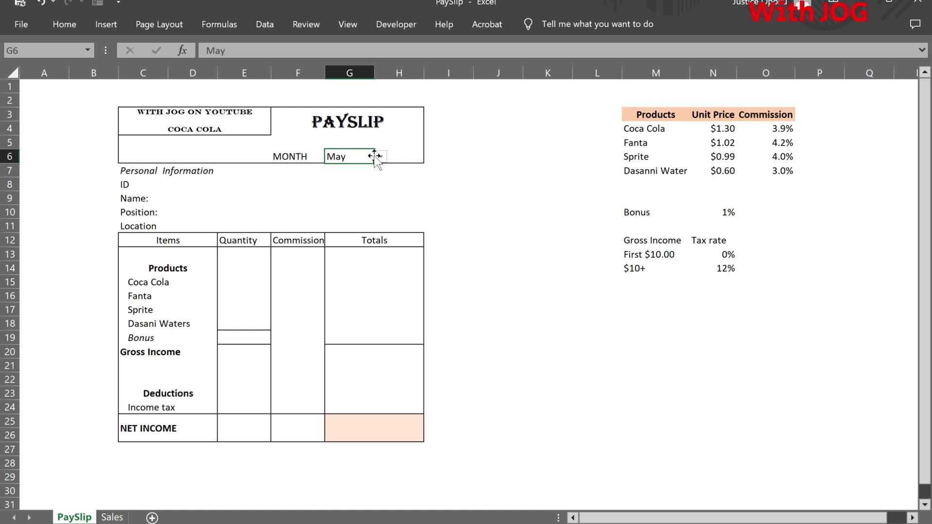
click(381, 156)
click(359, 191)
click(380, 156)
click(359, 169)
click(380, 183)
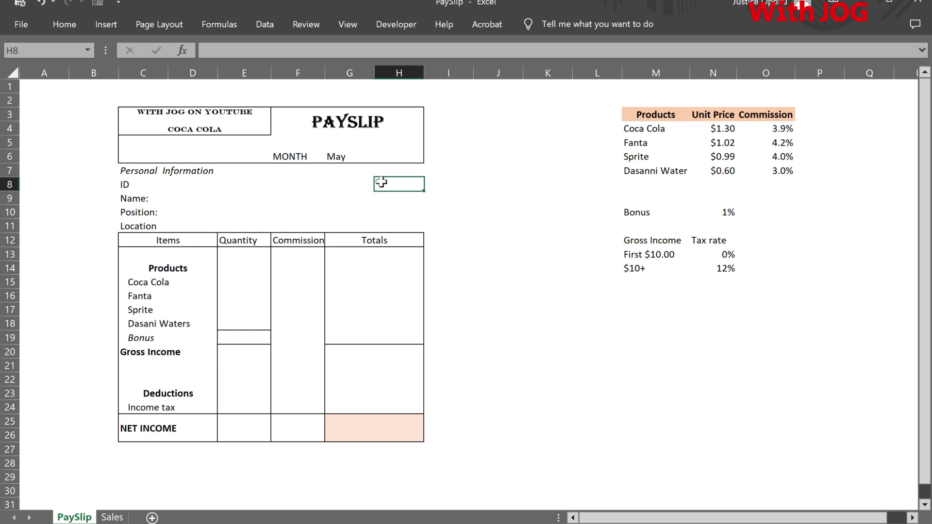
click(261, 185)
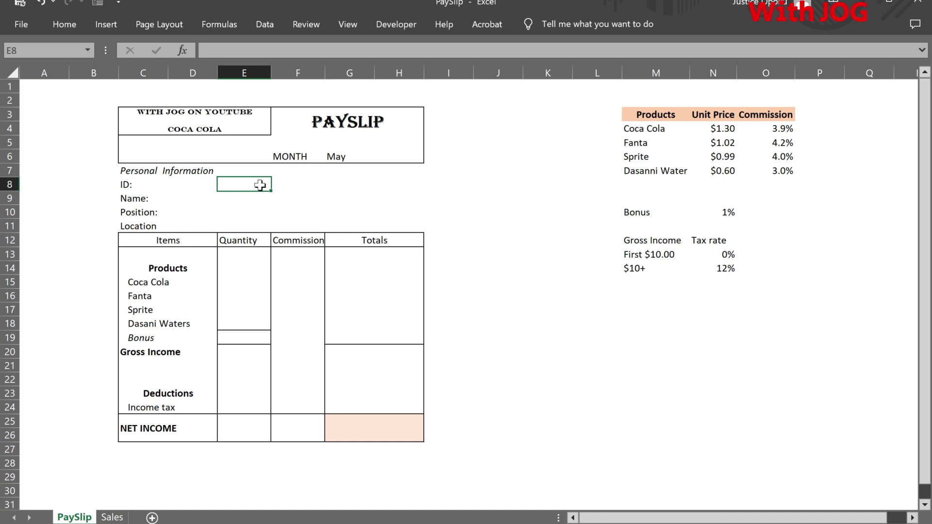
Give E8 a List data validation sourced from the Sales sheet's IDs in B4:B27.
click(262, 25)
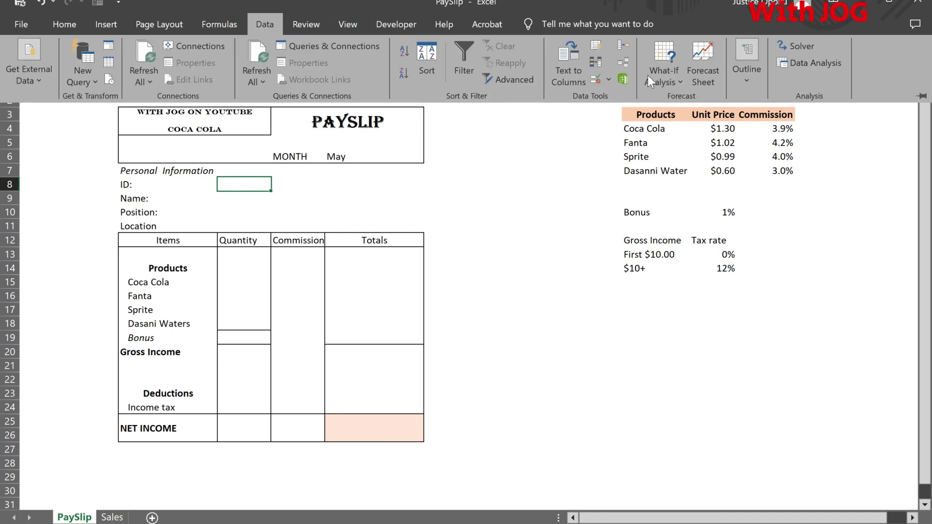
click(607, 80)
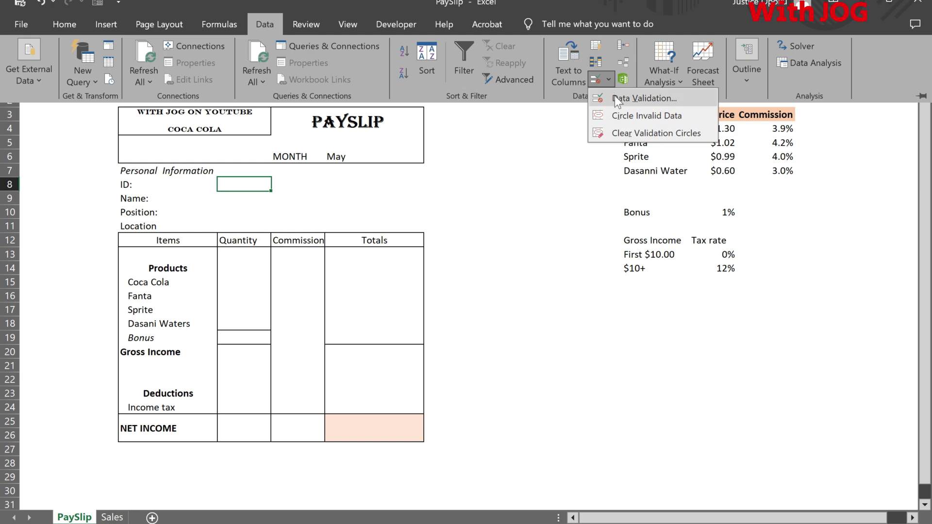
click(619, 99)
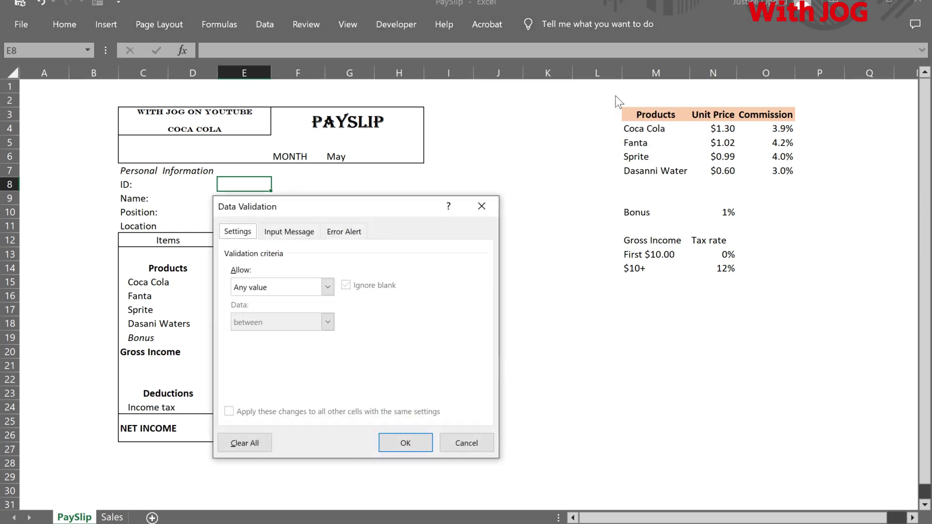
click(328, 287)
click(289, 334)
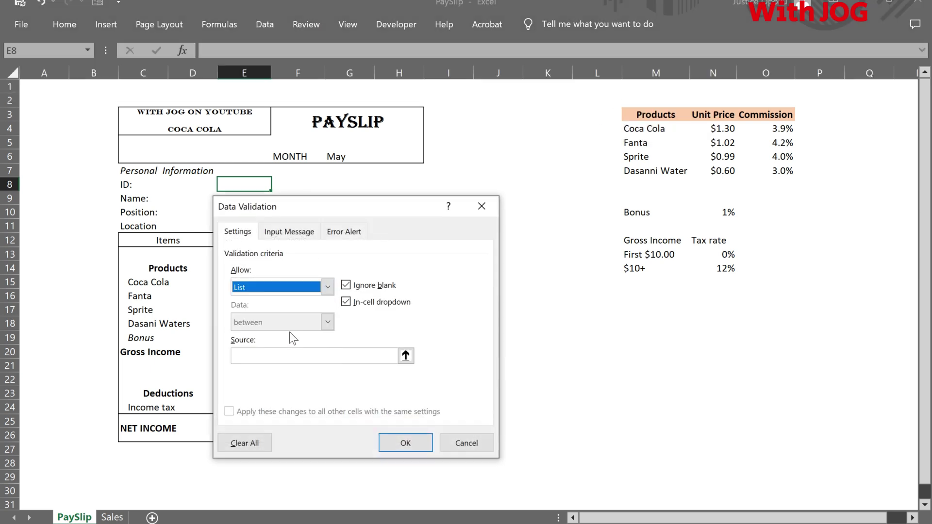
click(334, 355)
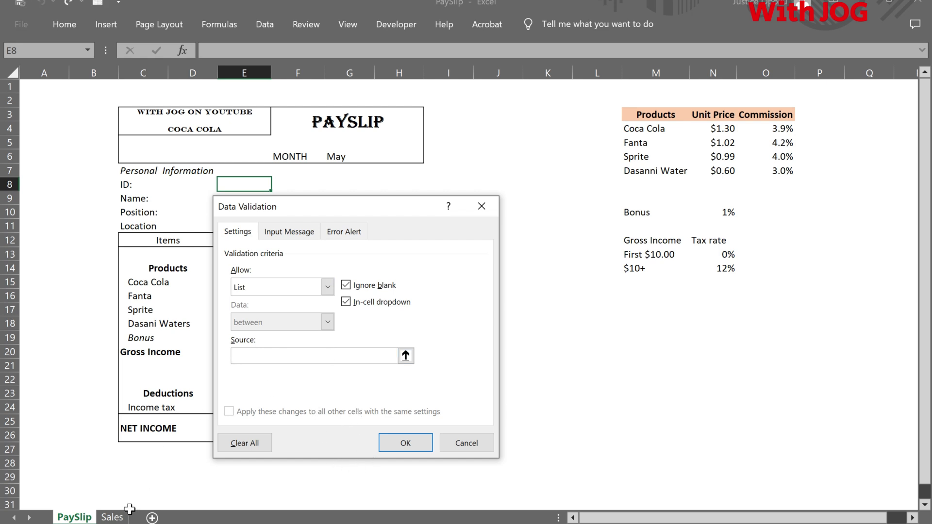
click(116, 519)
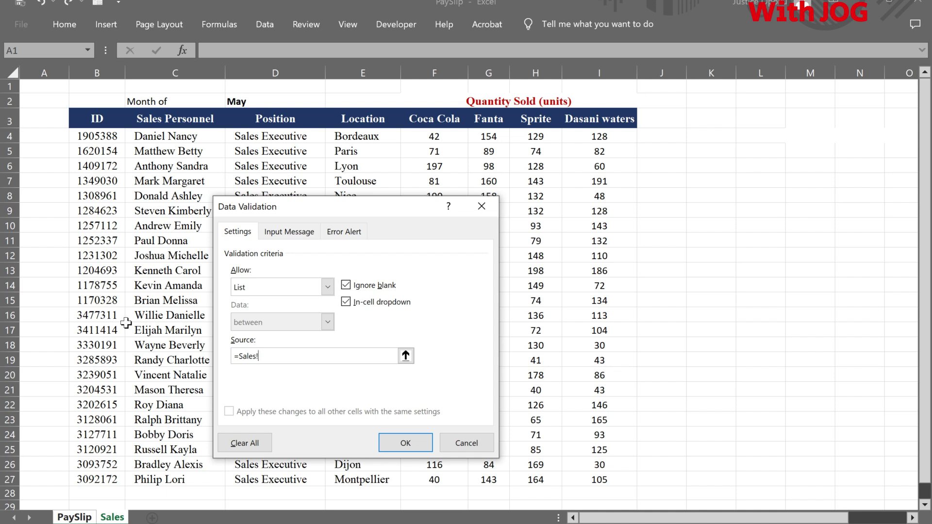
click(106, 137)
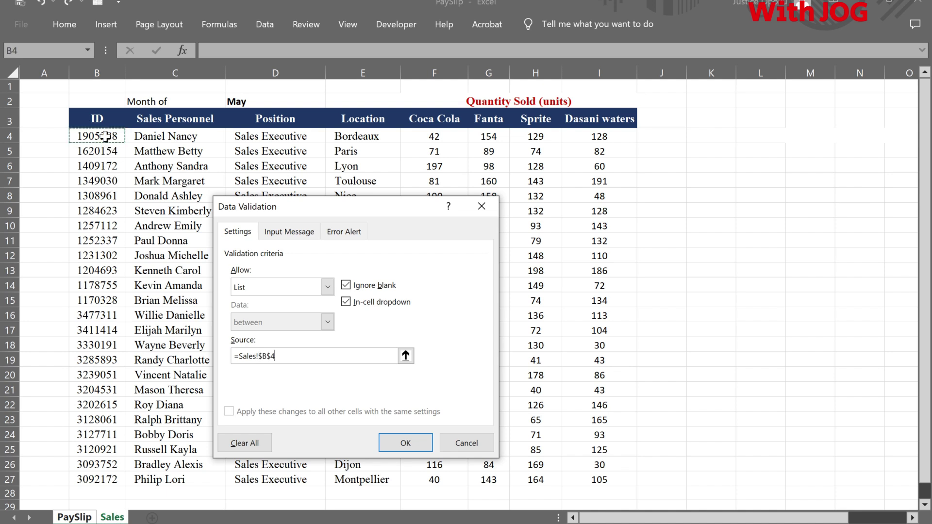
key(ctrl+shift+Down)
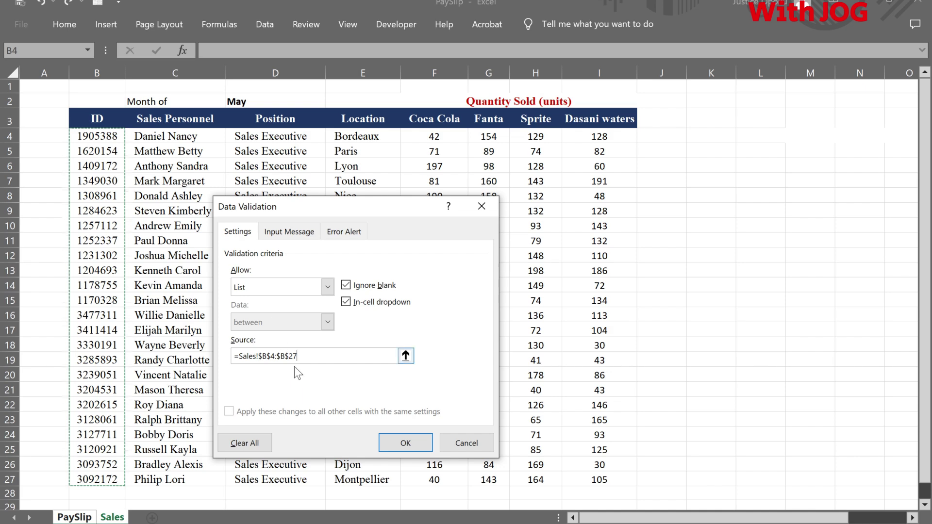
click(394, 443)
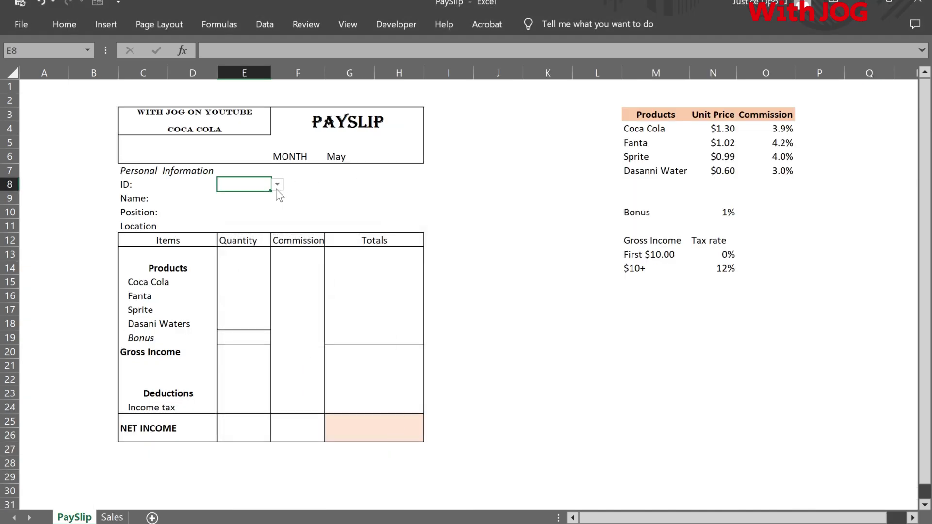
Choose employee ID 1409172 from E8's dropdown.
click(278, 185)
click(249, 217)
click(451, 239)
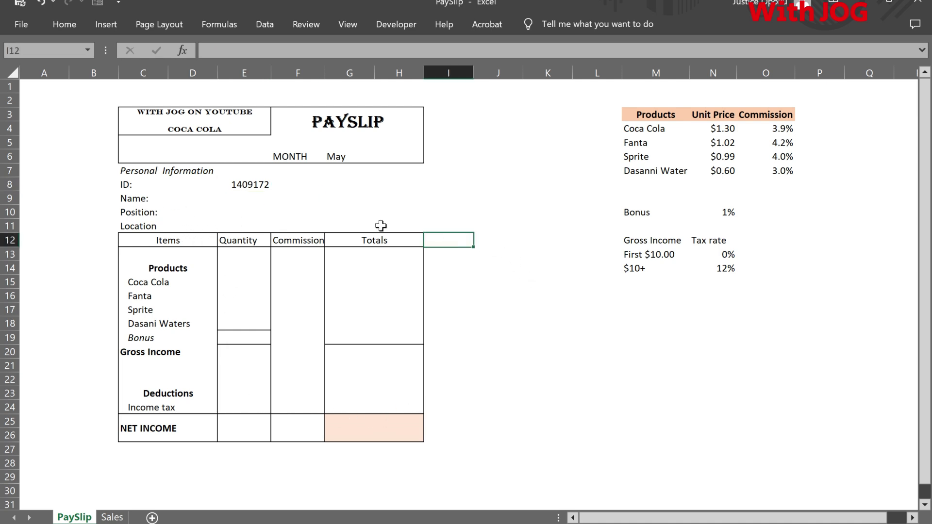
Enter =VLOOKUP(E8,Sales!B3:I27,2,FALSE) in E9 to return the employee's name.
click(247, 197)
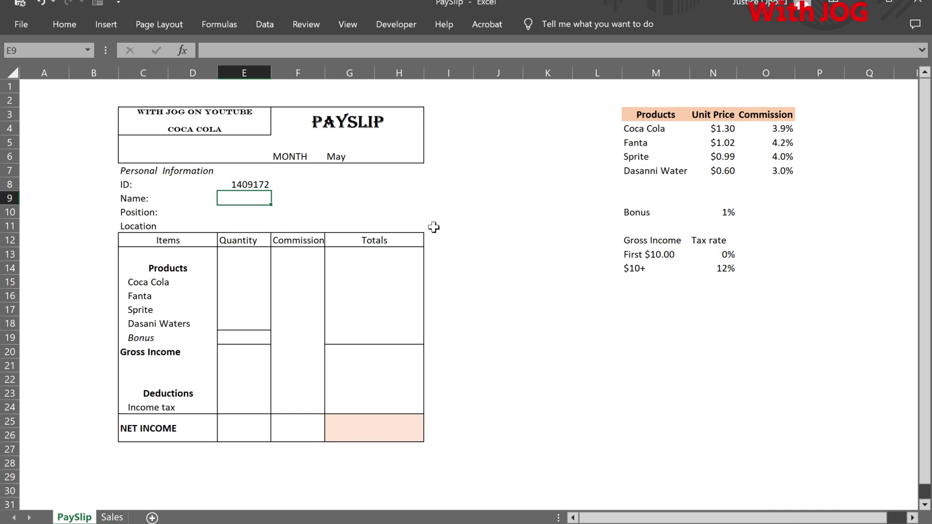
text(=vloo)
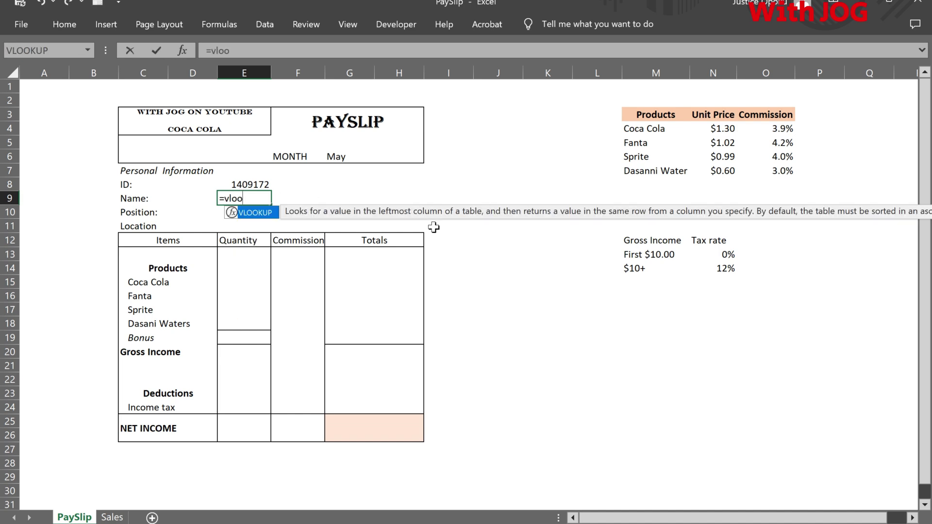
text(k)
key(Tab)
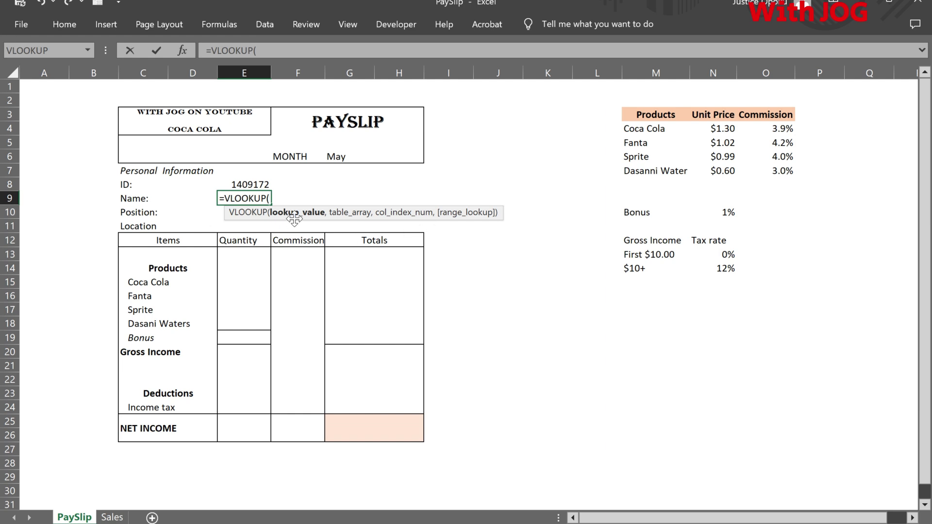
click(262, 184)
text(,)
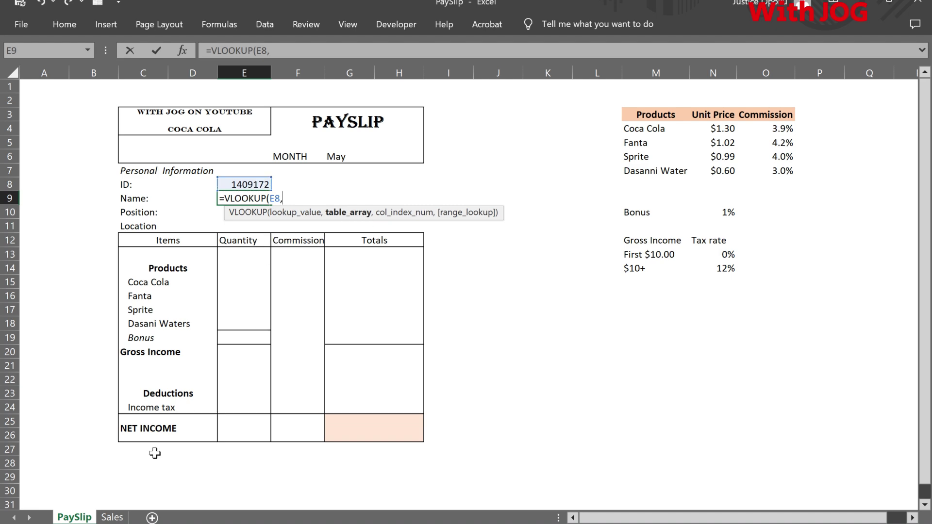
click(113, 518)
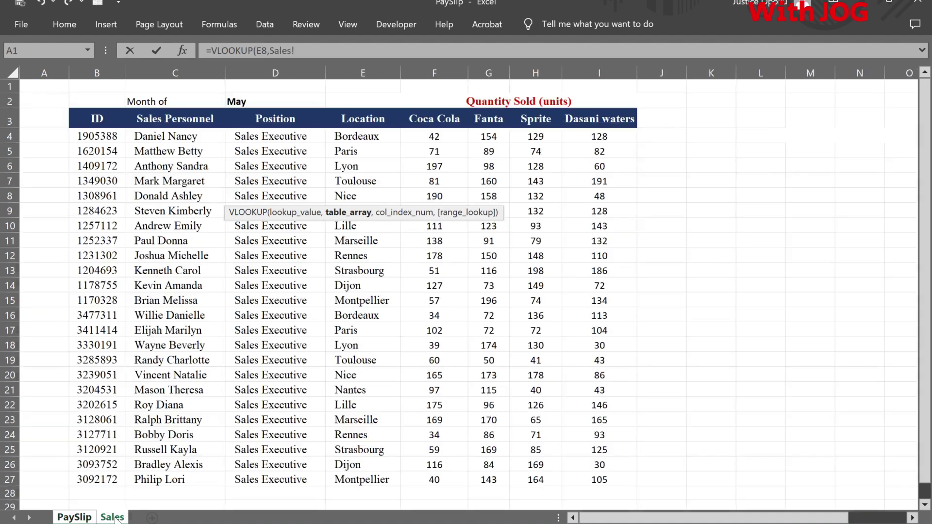
click(78, 117)
key(ctrl+shift+Right)
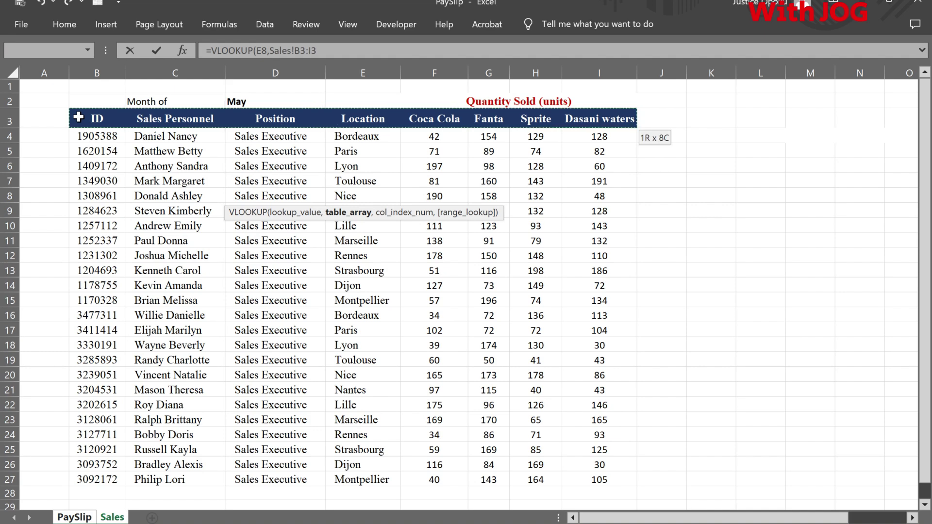
key(ctrl+shift+Down)
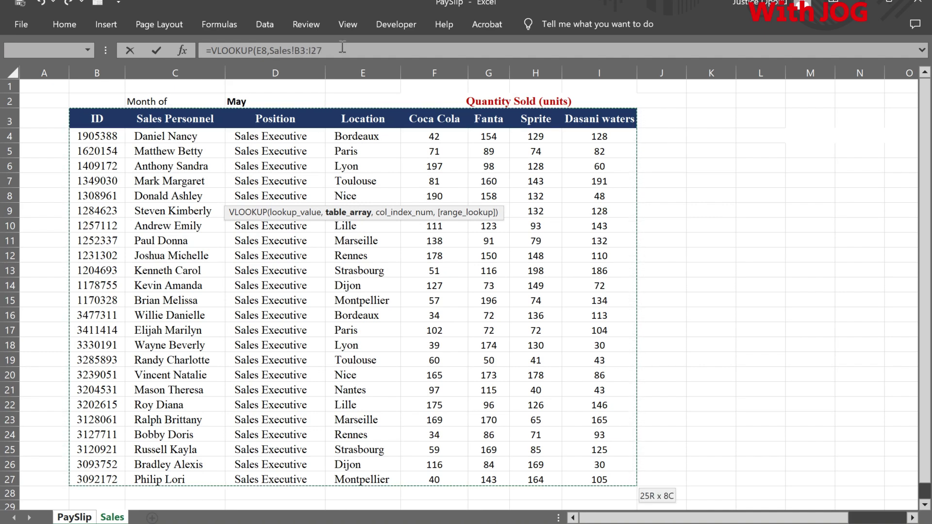
text(,)
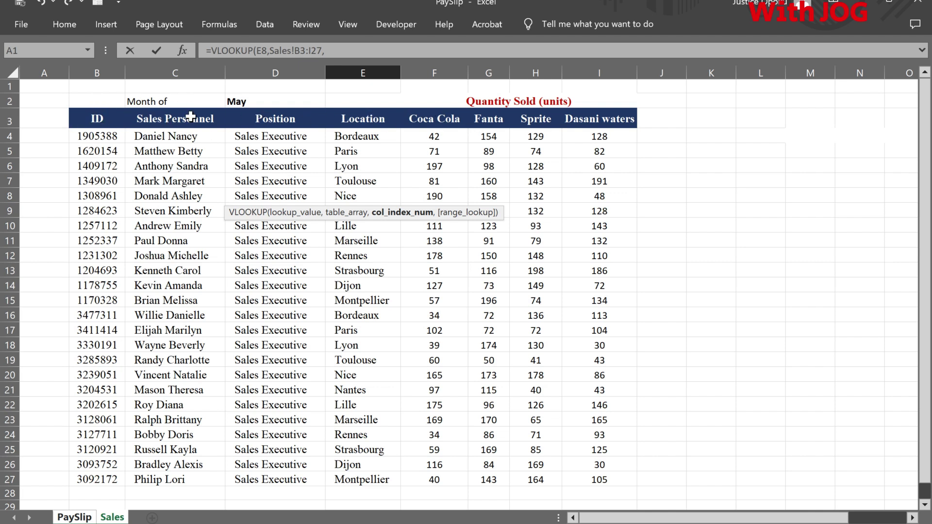
text(2,)
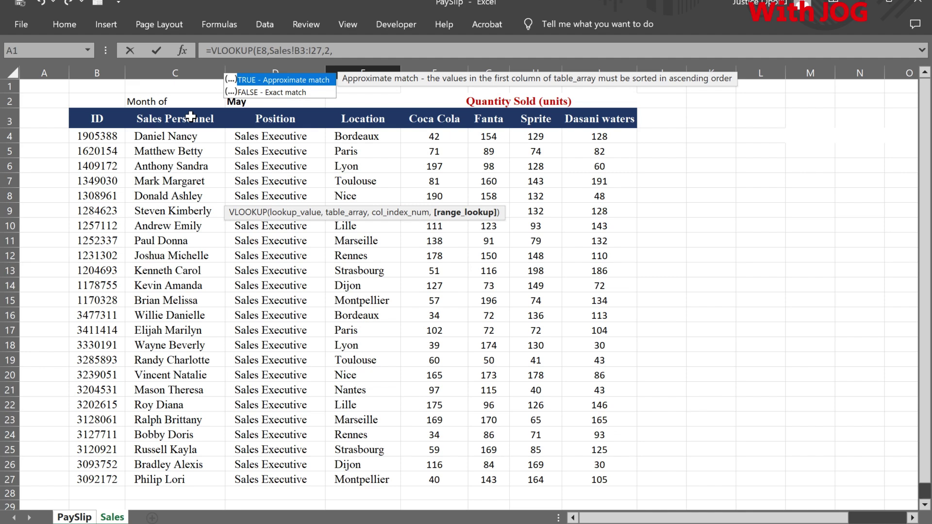
text(FALSE))
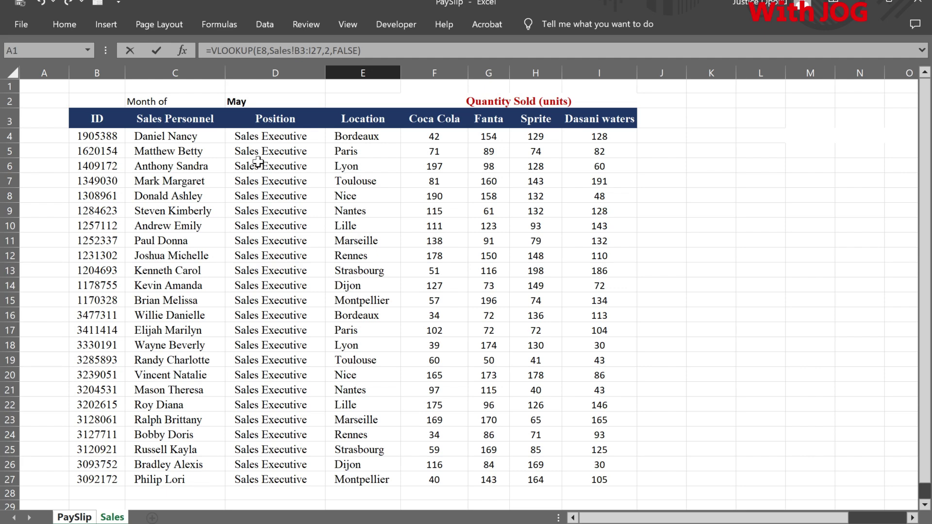
key(Return)
Choose employee ID 1252337 from E8's dropdown so the name lookup updates.
drag(243, 185, 242, 226)
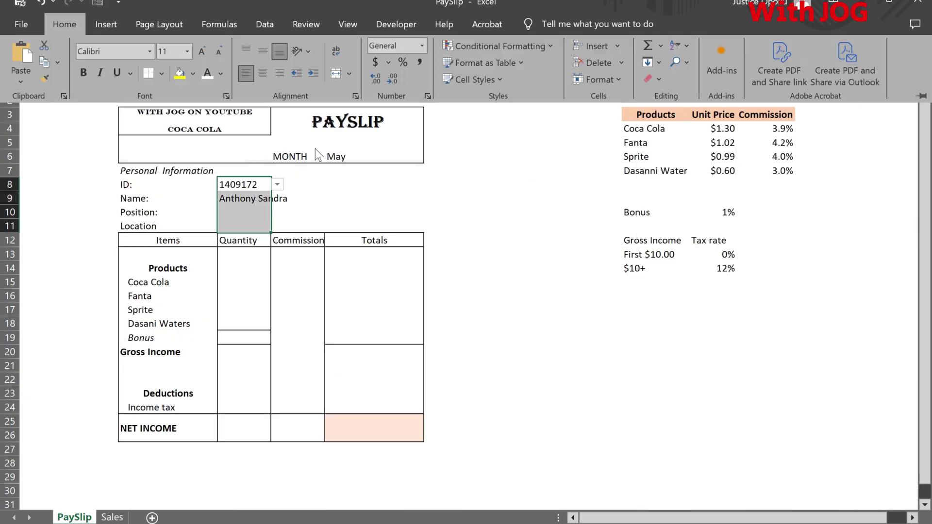
click(339, 182)
click(257, 184)
click(277, 184)
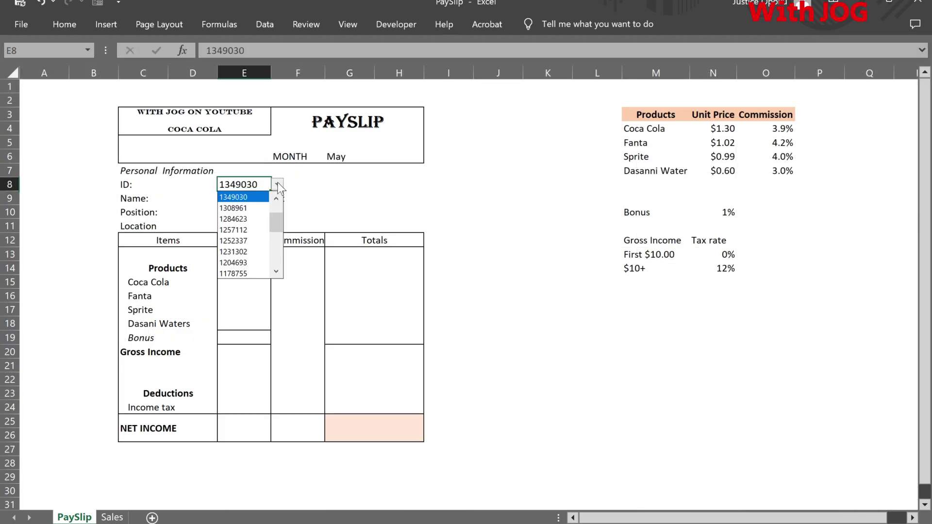
click(243, 241)
click(339, 209)
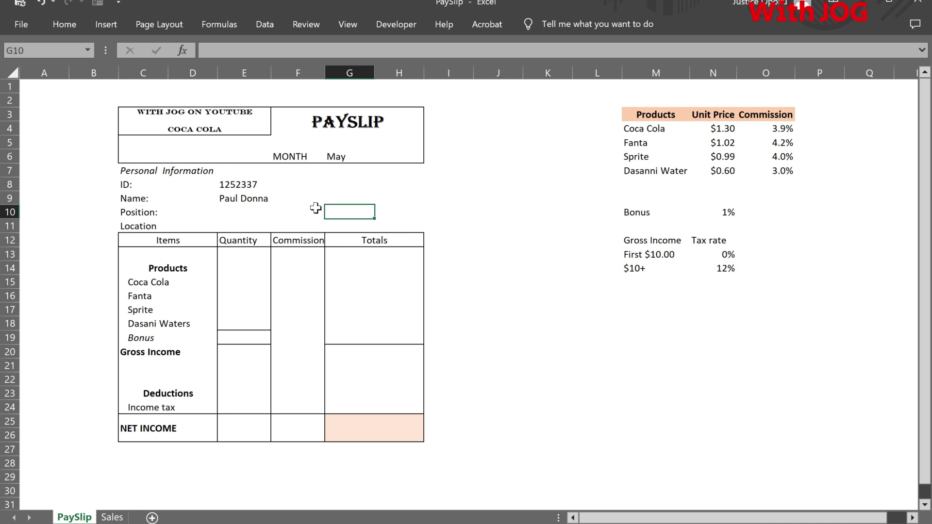
Copy E9's name VLOOKUP formula and paste it into the Position cell E10.
click(248, 199)
click(238, 212)
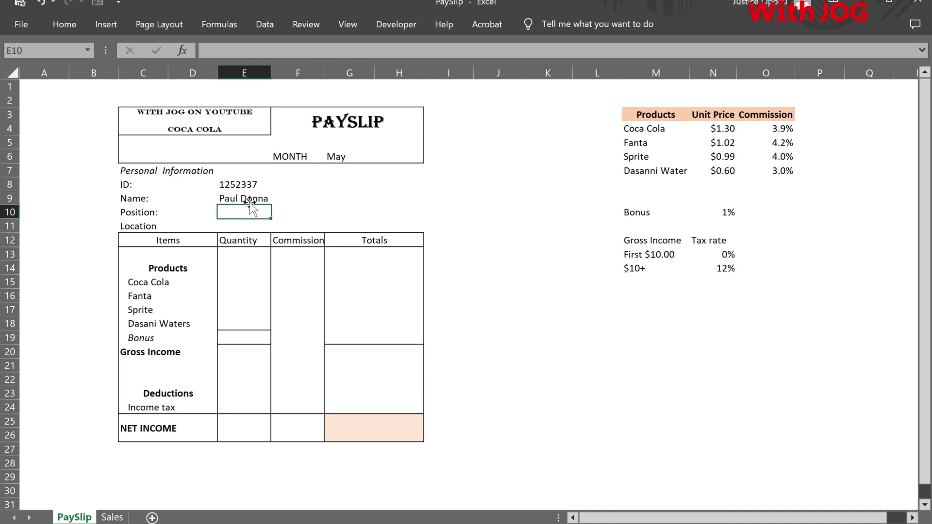
click(248, 198)
drag(369, 50, 167, 52)
key(ctrl+c)
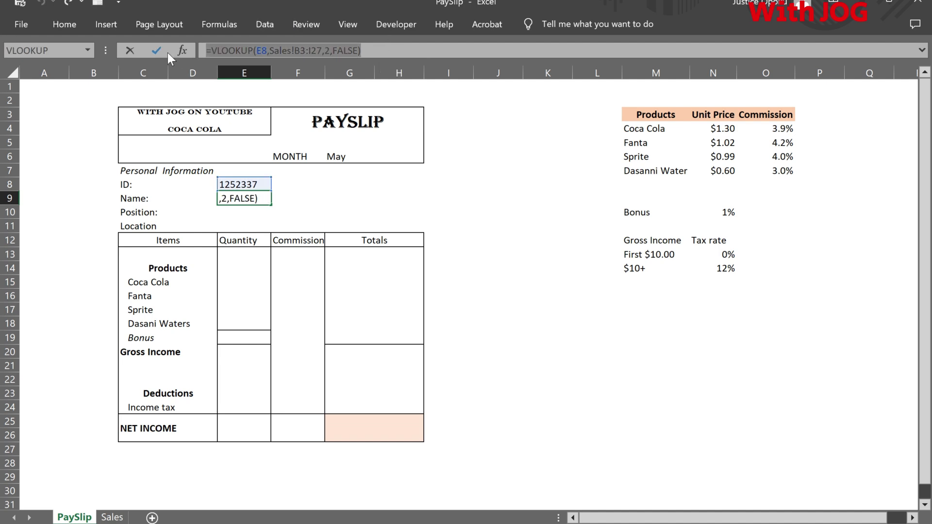
key(Escape)
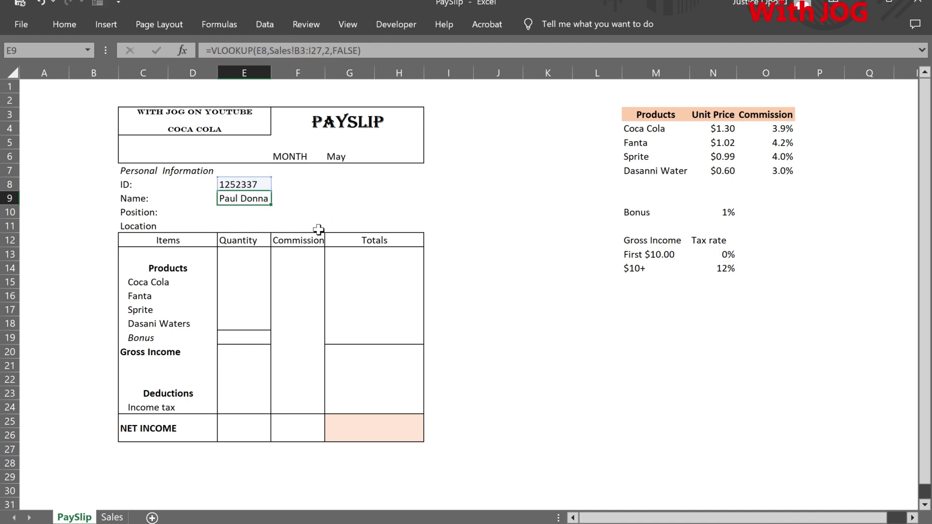
click(243, 214)
click(226, 50)
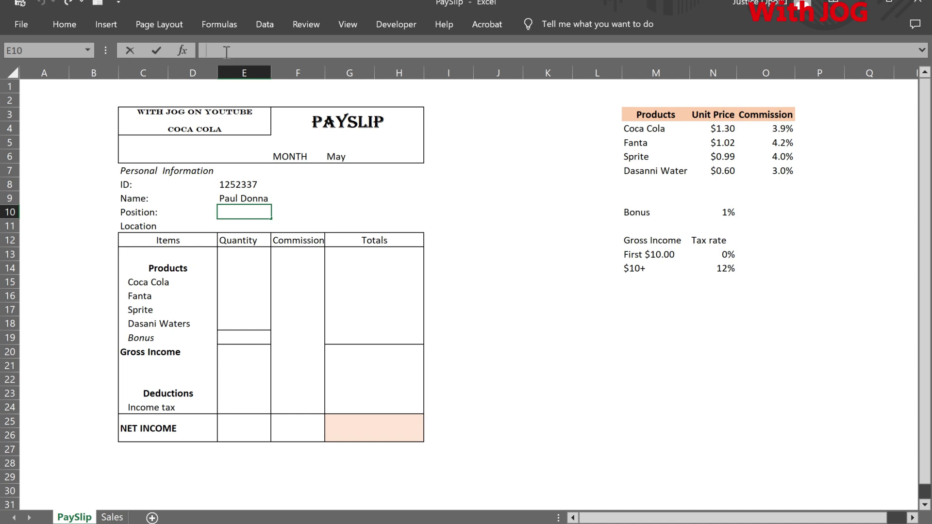
key(ctrl+v)
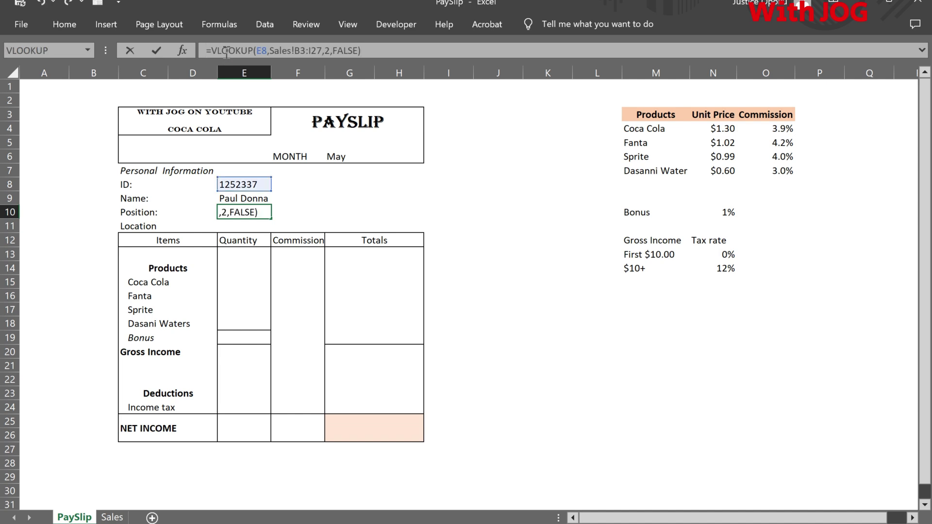
Change the Position lookup's column index from 2 to 3, checking the Sales sheet.
click(328, 50)
key(BackSpace)
text(3)
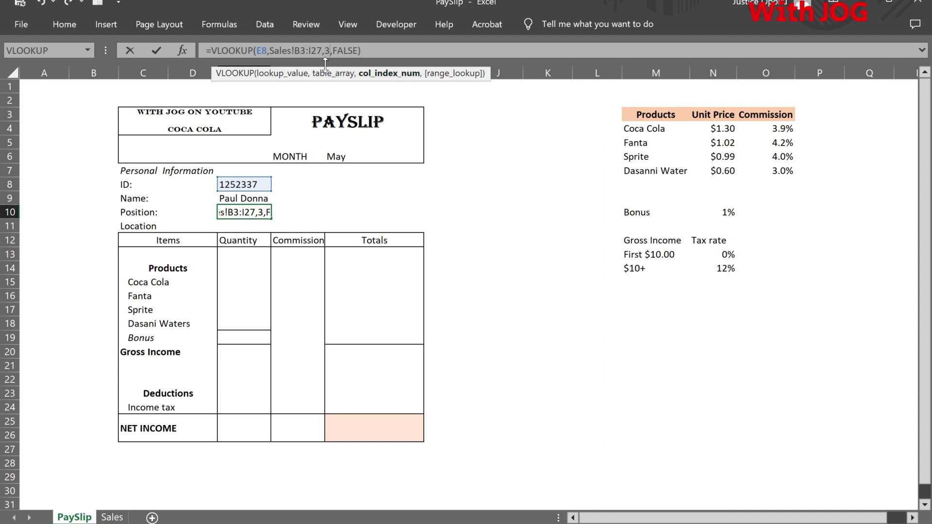
click(374, 49)
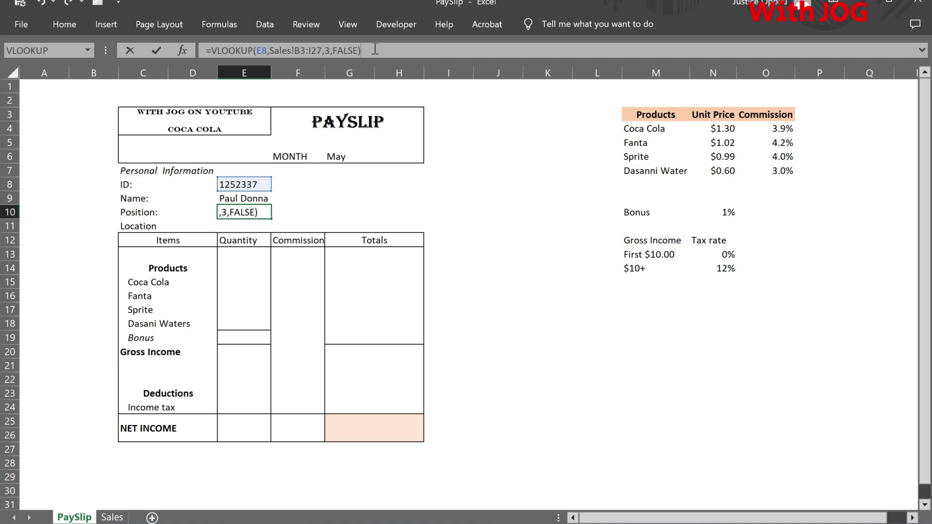
click(112, 516)
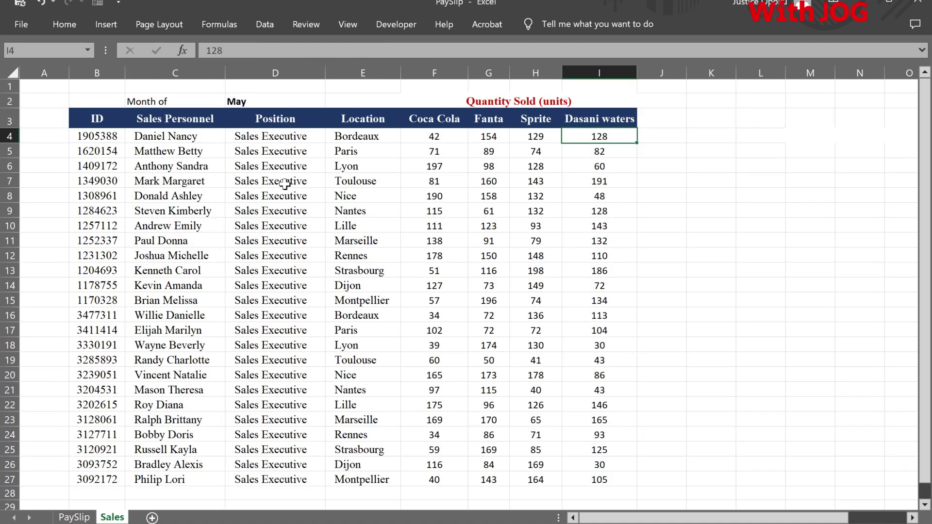
click(77, 518)
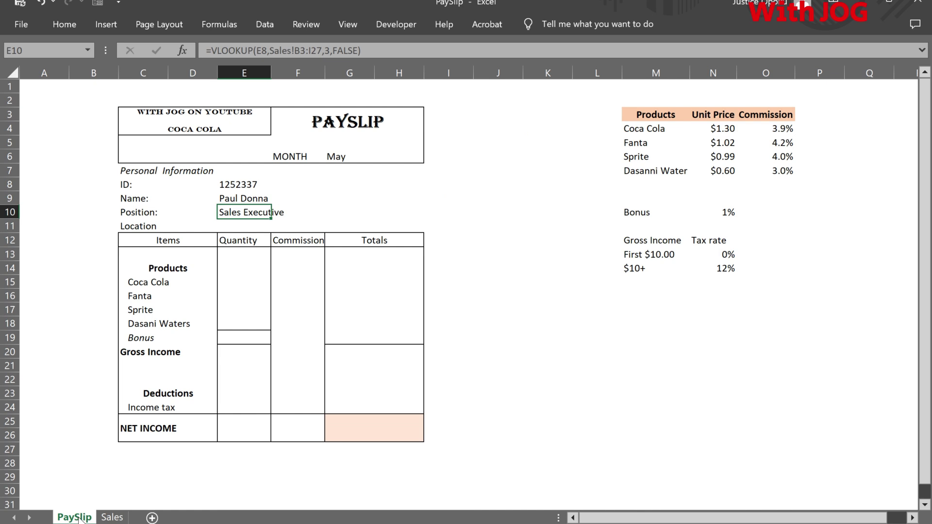
key(Return)
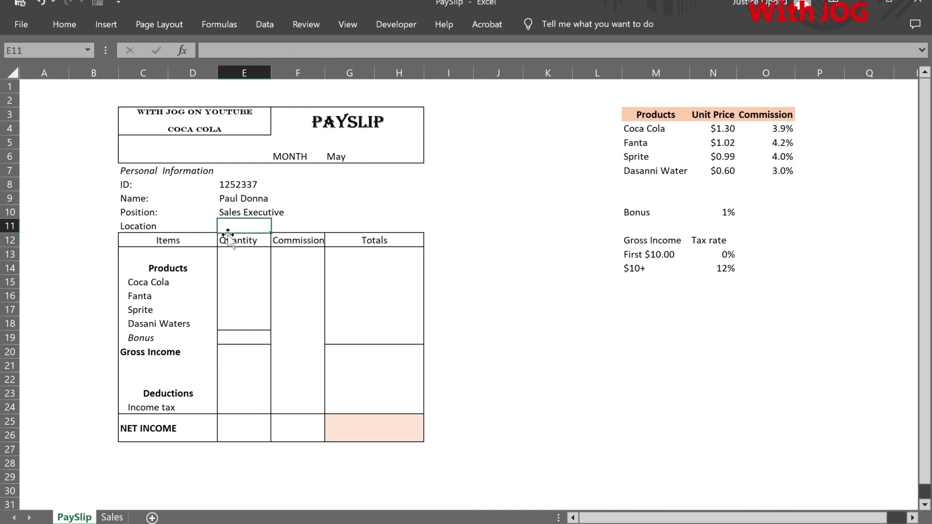
Paste the lookup into Location cell E11 with column index 4.
click(258, 47)
key(ctrl+v)
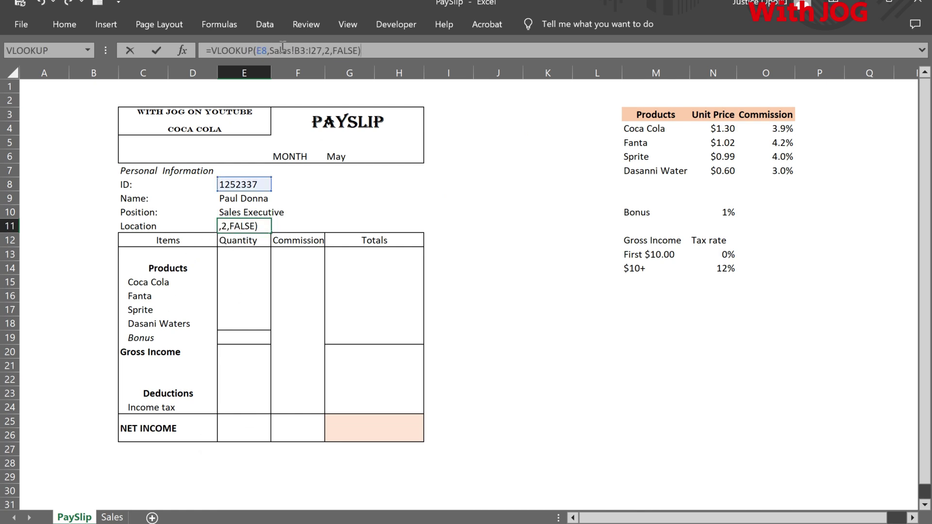
click(330, 50)
key(BackSpace)
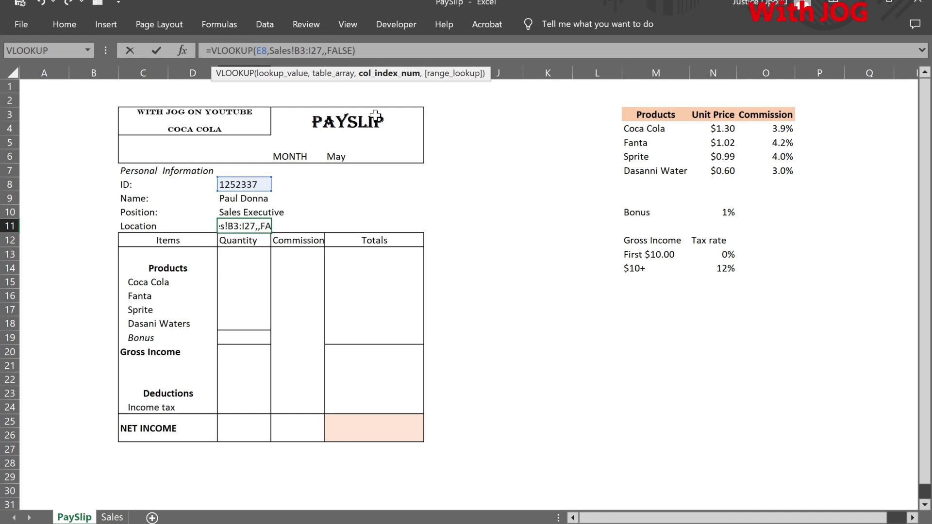
text(4)
key(Return)
Pick a different employee ID from E8's dropdown to test the lookups.
click(269, 186)
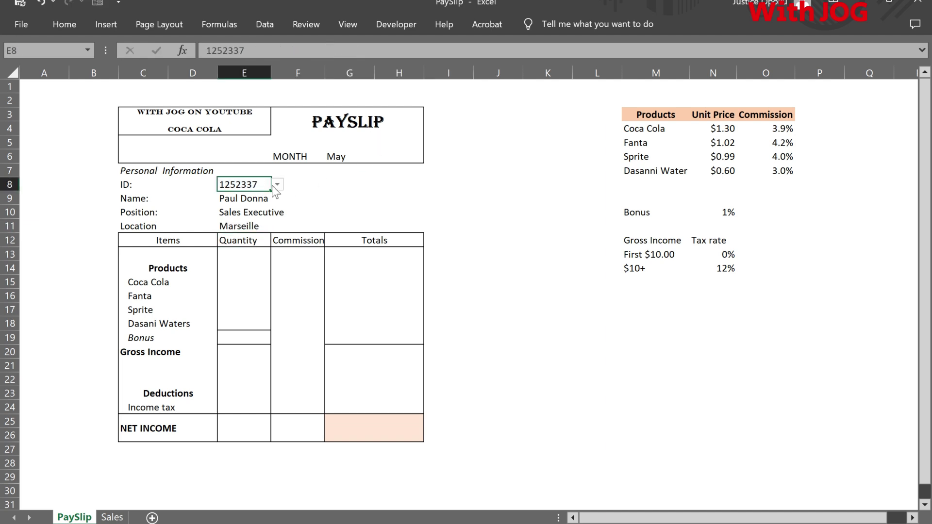
click(277, 184)
click(265, 227)
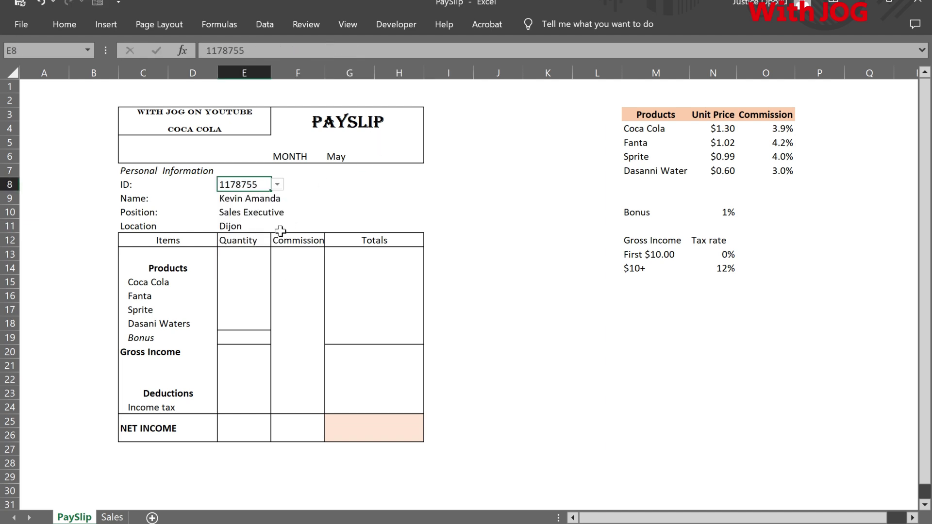
click(244, 282)
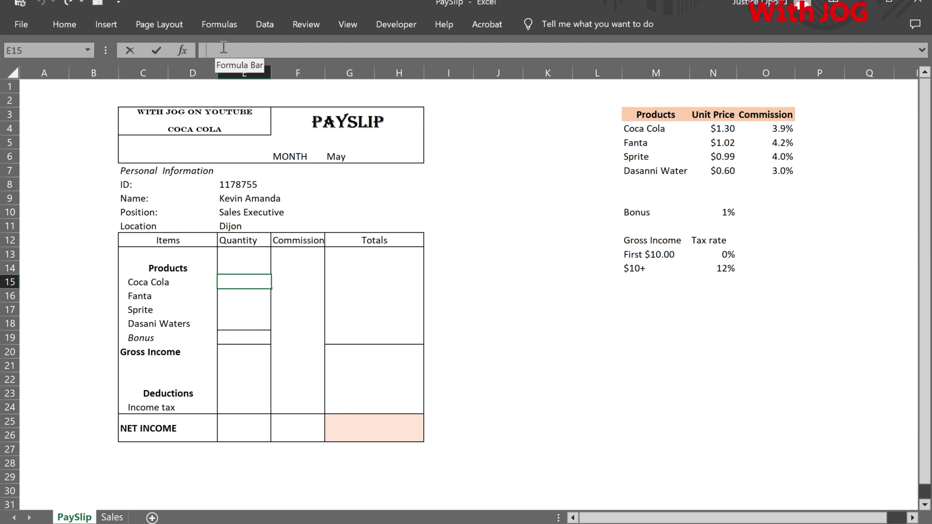
Fill Coca Cola quantity with the column 2 lookup (127) and Fanta with column 3 (73).
click(223, 51)
key(ctrl+v)
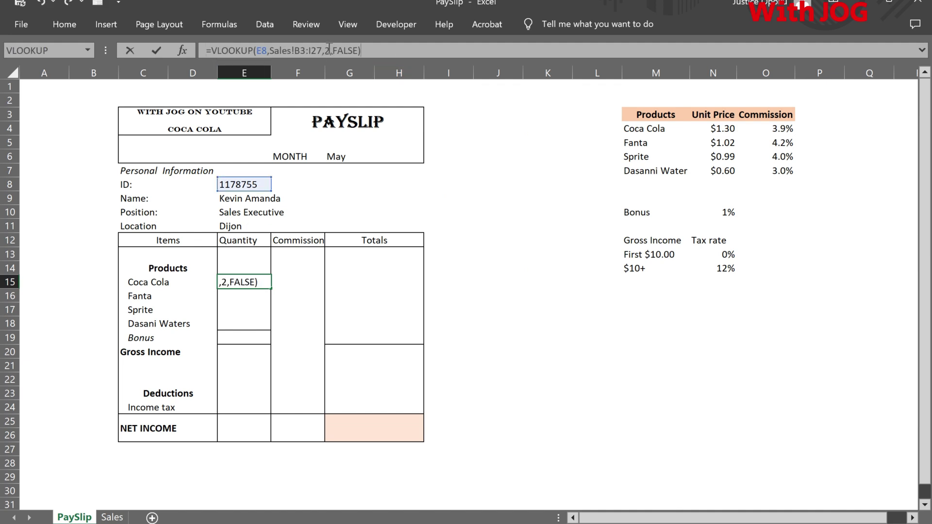
key(Return)
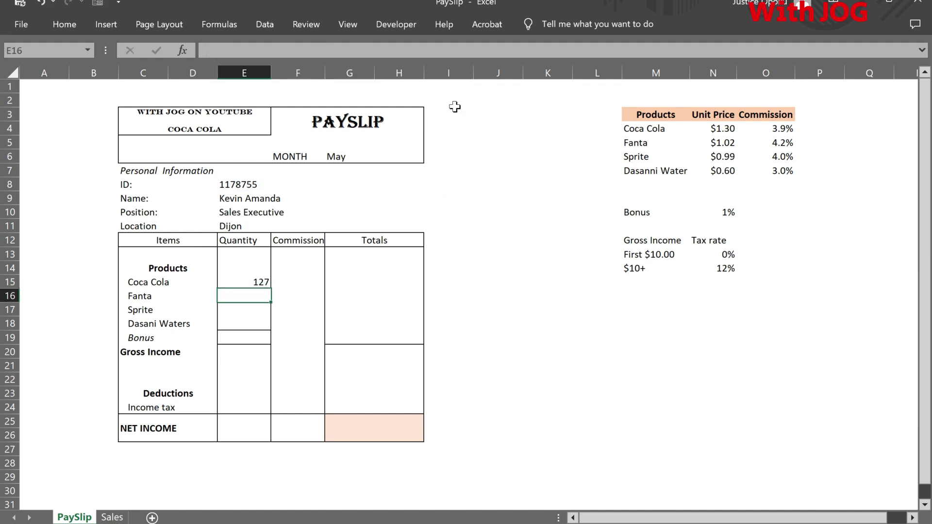
click(299, 52)
key(ctrl+v)
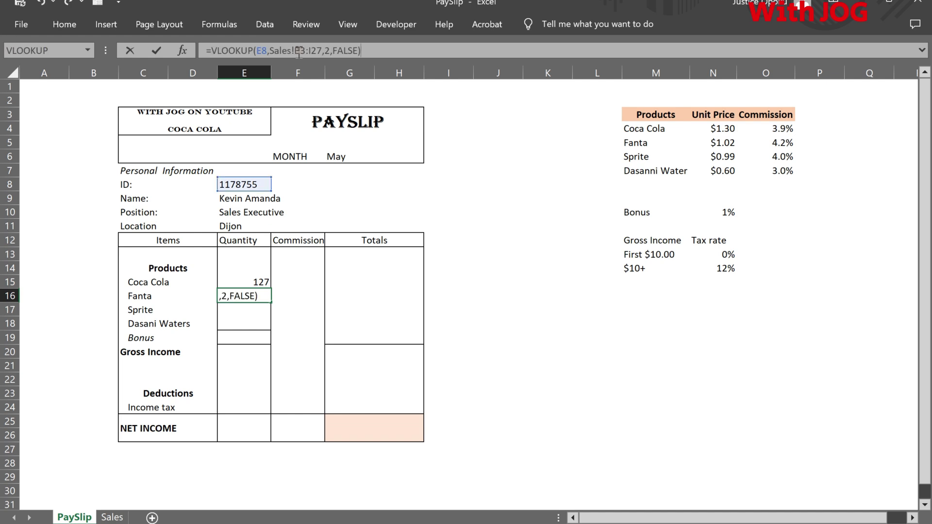
click(331, 51)
key(BackSpace)
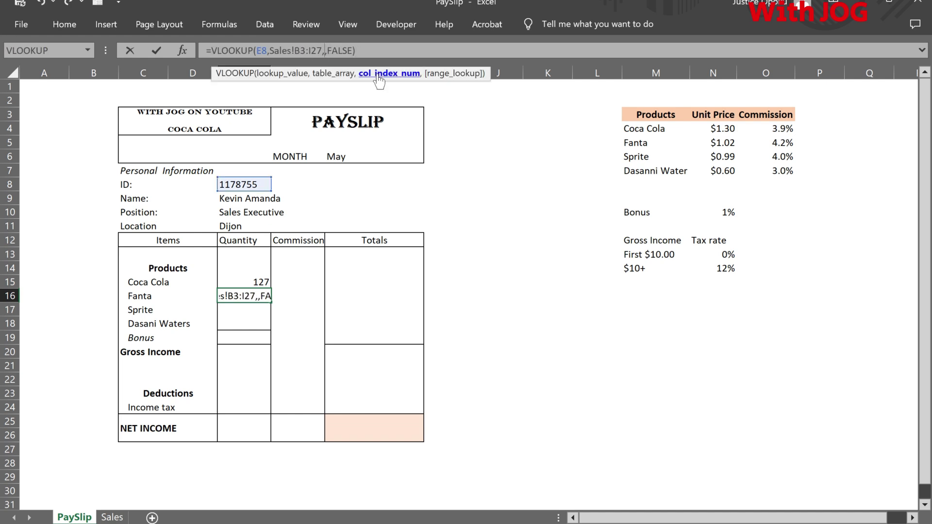
text(3)
key(Return)
Fill the Sprite quantity with a VLOOKUP on column 4, showing 149.
click(337, 52)
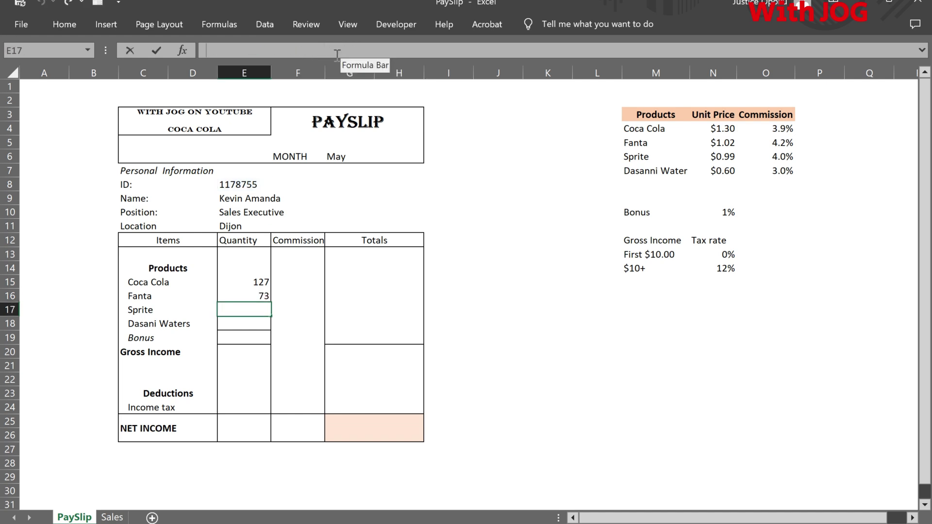
key(ctrl+v)
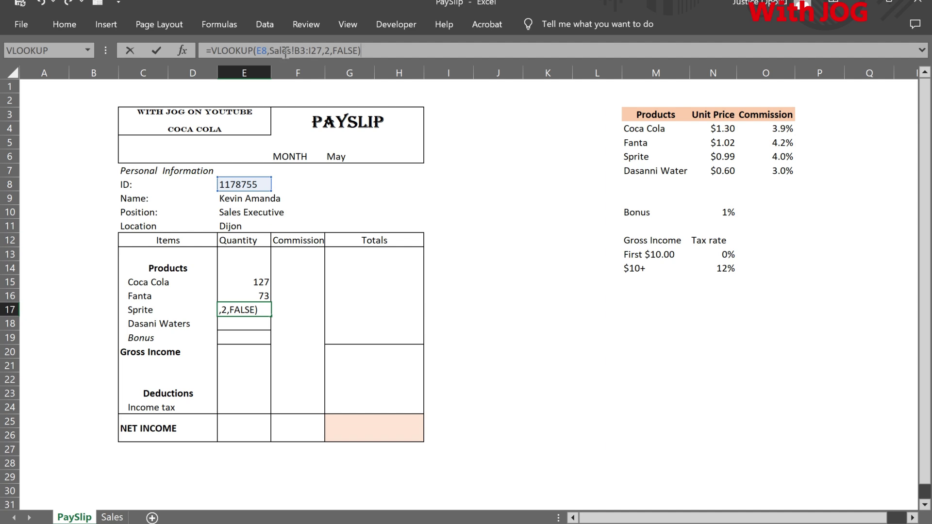
click(330, 51)
key(BackSpace)
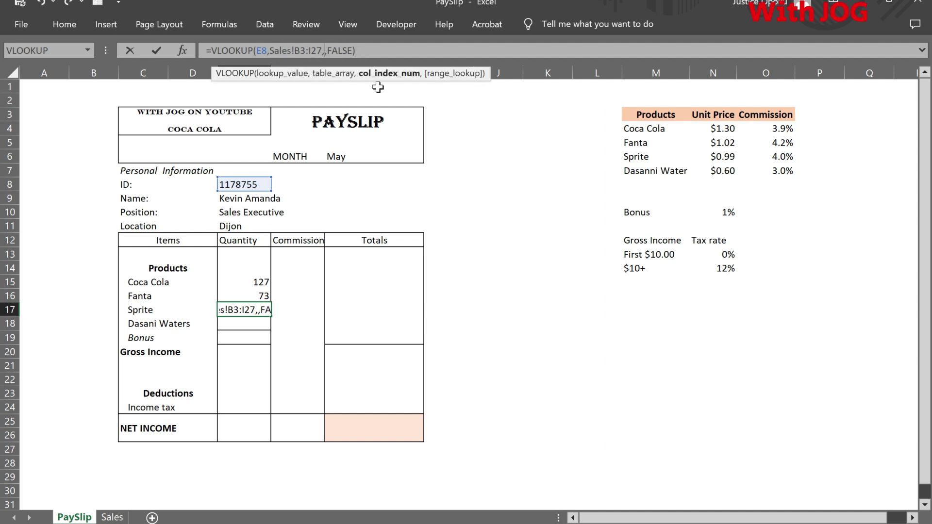
text(4)
key(Return)
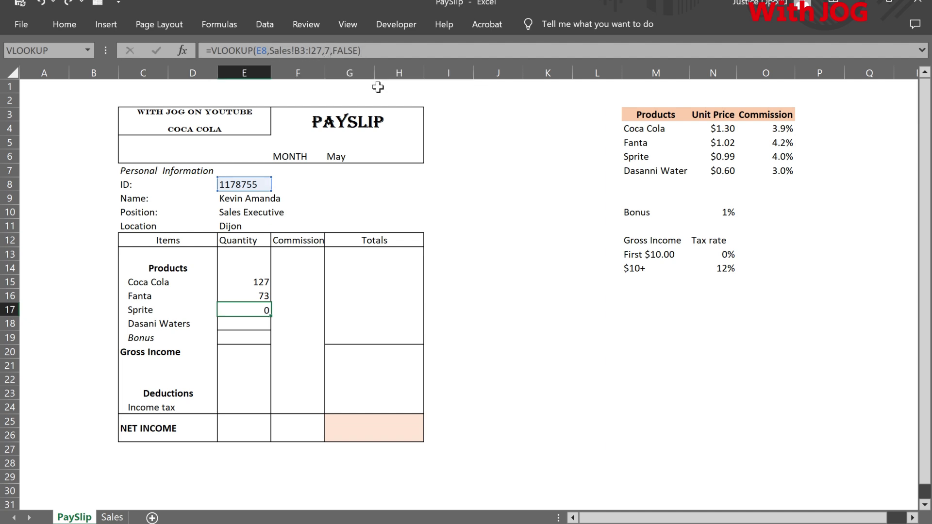
Fill the Dasani Waters quantity, correcting its column index from 2 to 8 to show 72.
click(329, 52)
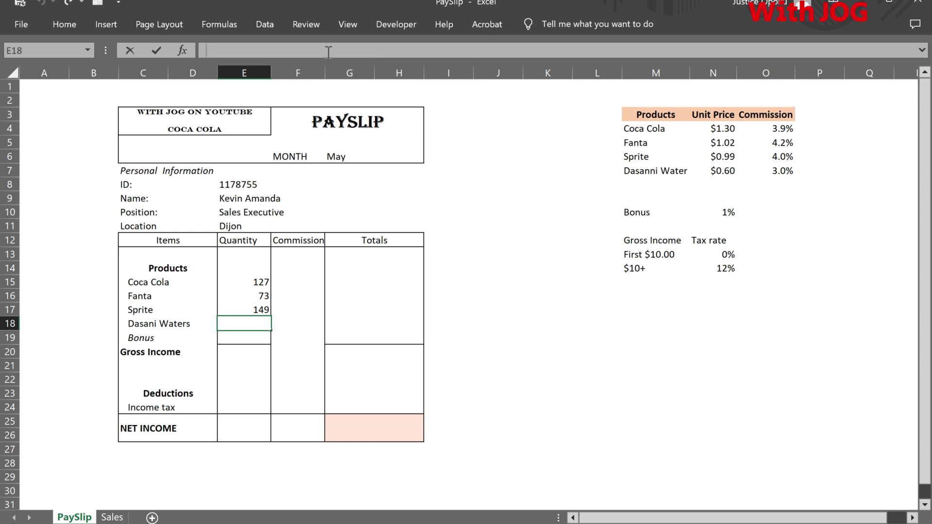
text(=VLOOKUP(E8,Sales!B3:I27,2,FALSE))
click(322, 50)
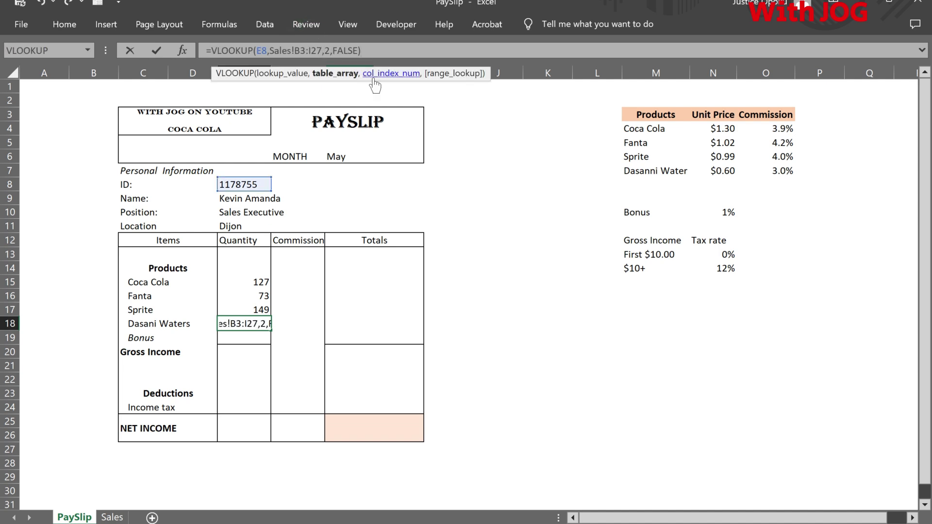
key(Return)
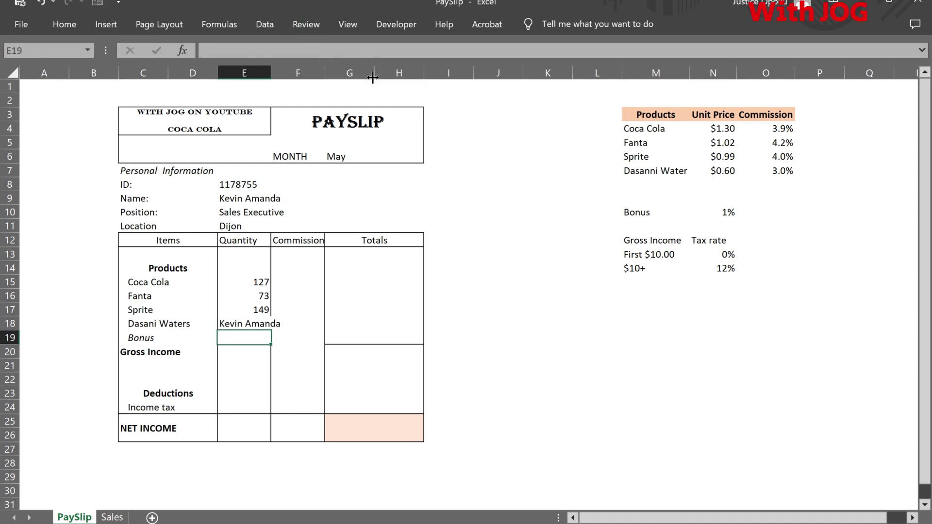
click(241, 324)
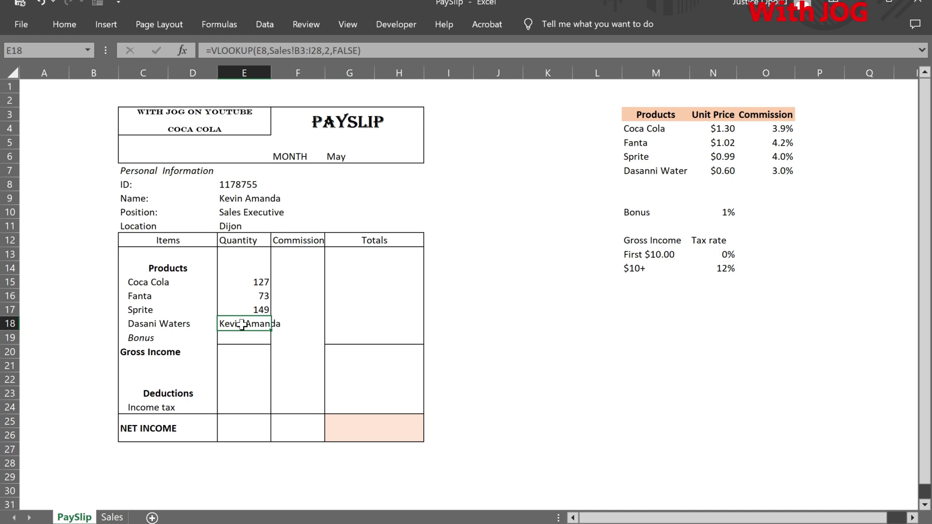
click(328, 50)
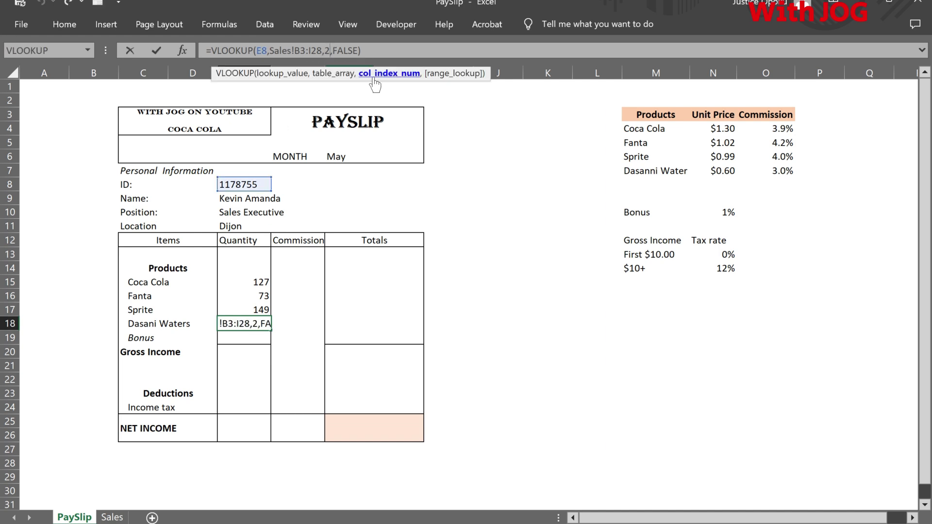
key(BackSpace)
text(8)
key(Return)
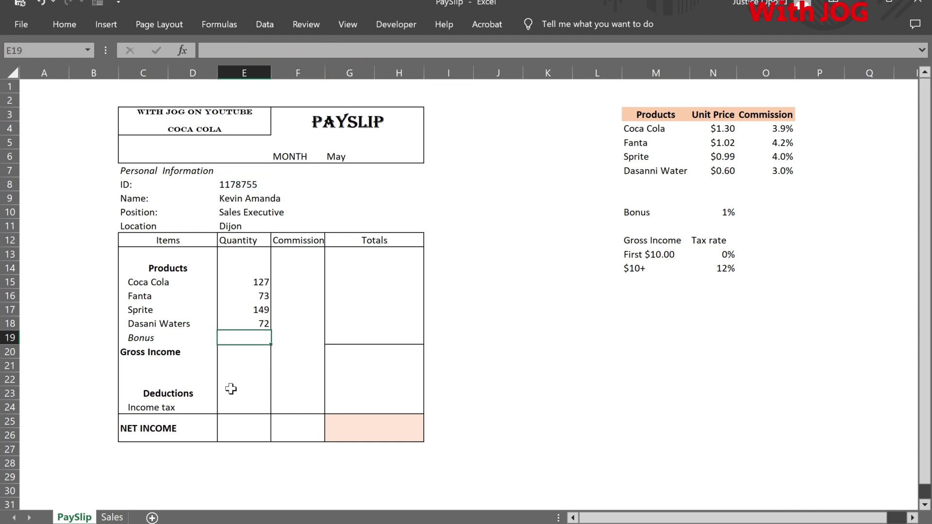
click(256, 184)
Switch the payslip to other employee IDs from E8's dropdown.
click(277, 184)
click(264, 207)
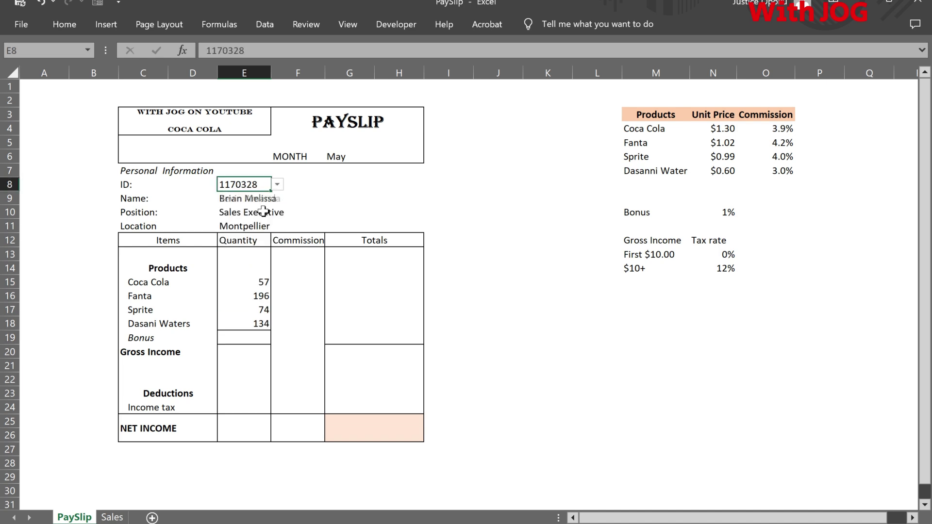
click(277, 184)
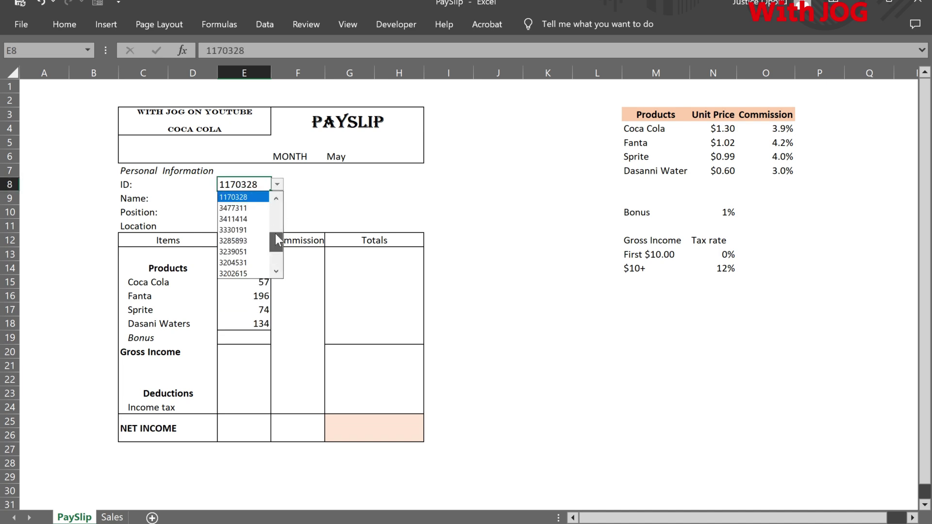
drag(275, 234, 275, 199)
click(252, 197)
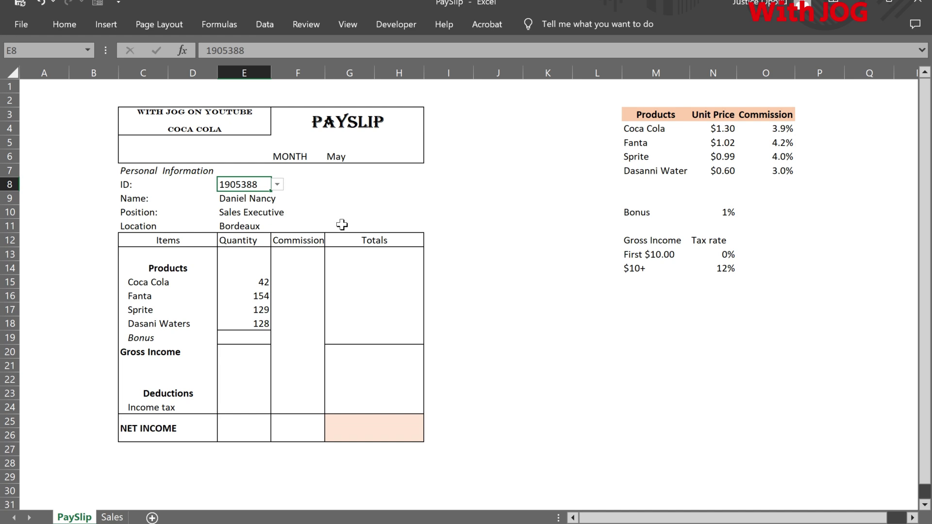
click(333, 222)
Total the four quantities in E19 with =SUM(E15:E18), giving 453.
click(255, 338)
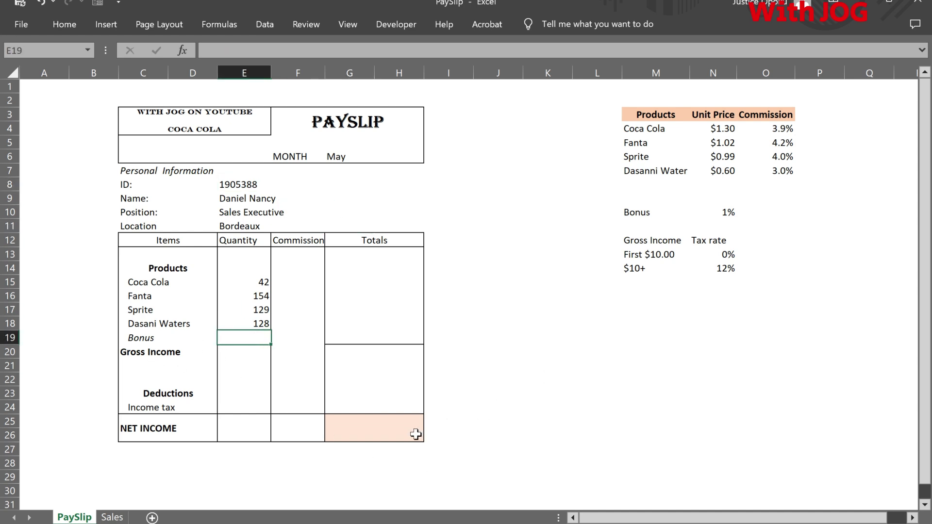
key(alt+equal)
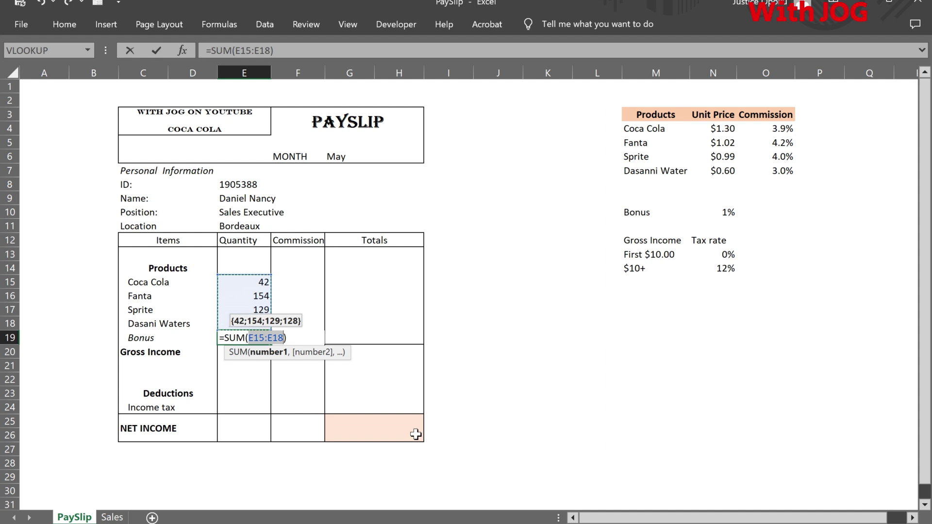
key(Return)
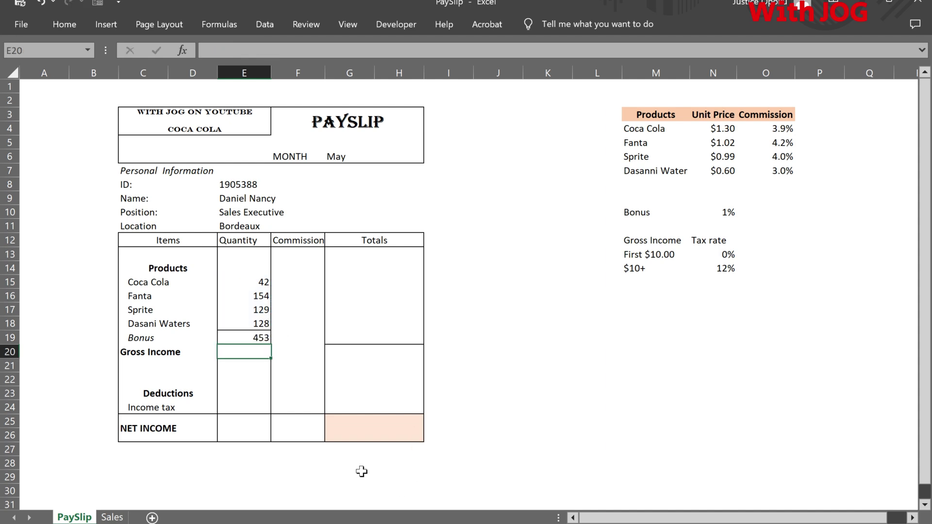
click(296, 285)
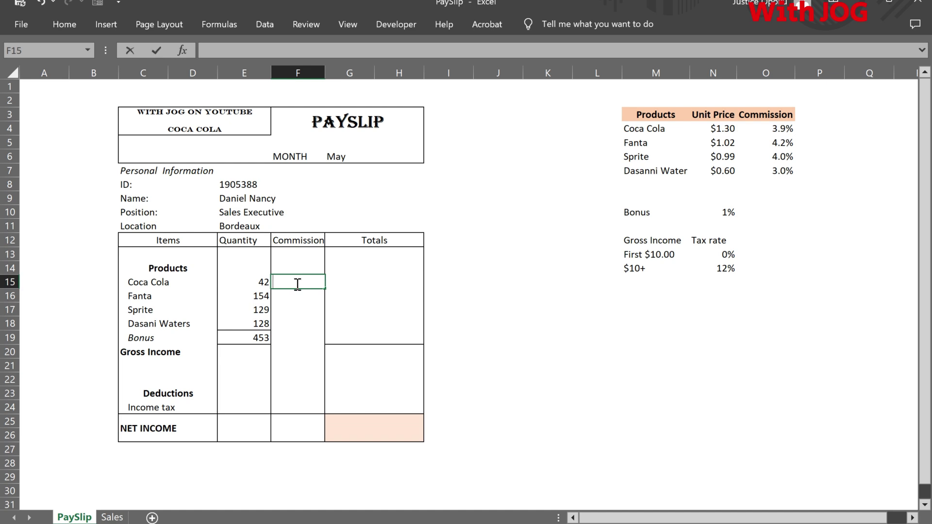